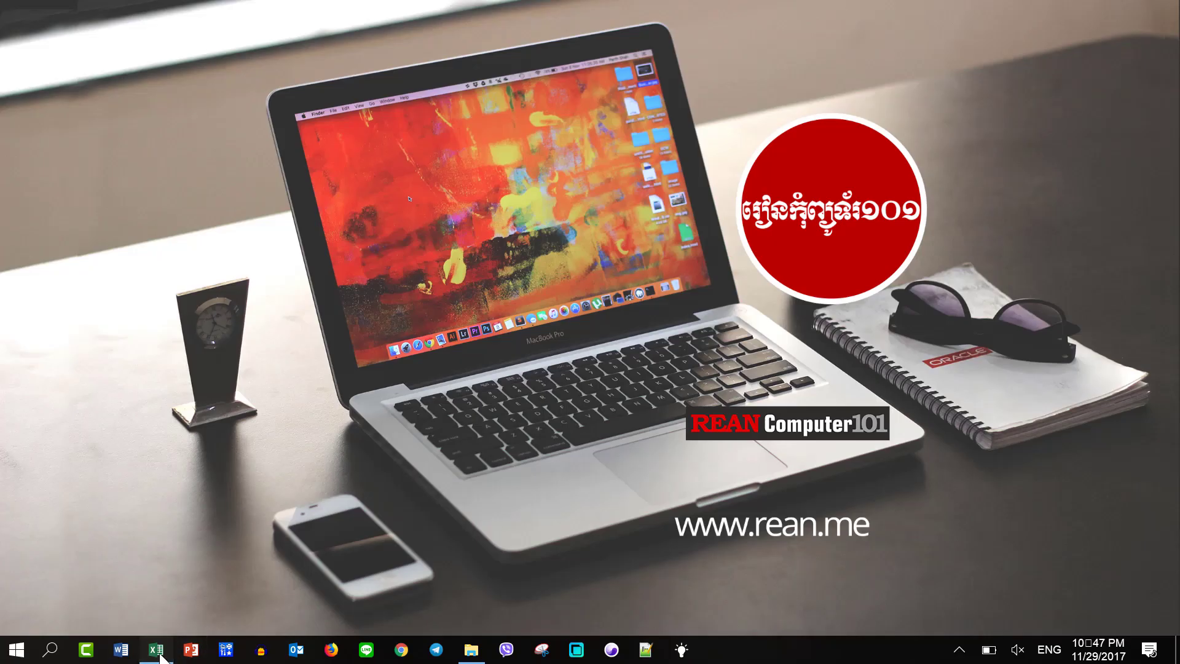
Step: Bring the Excel workbook Book1.xlsx to the front from the taskbar
click(158, 654)
click(325, 290)
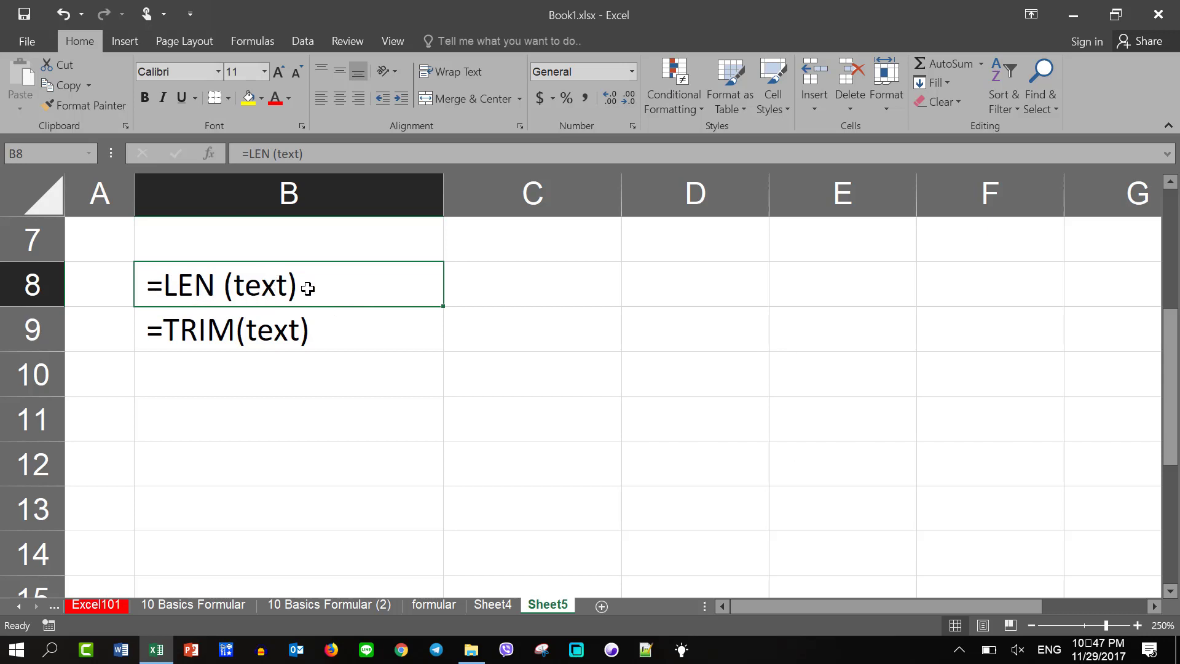
click(508, 312)
click(338, 258)
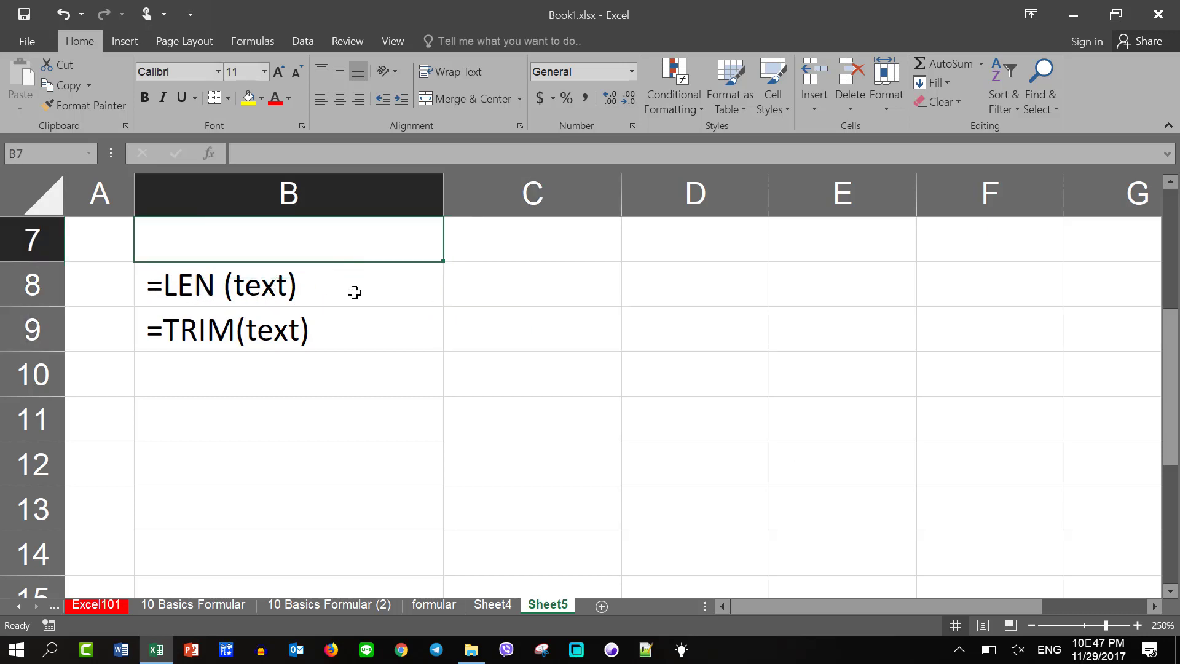
click(356, 293)
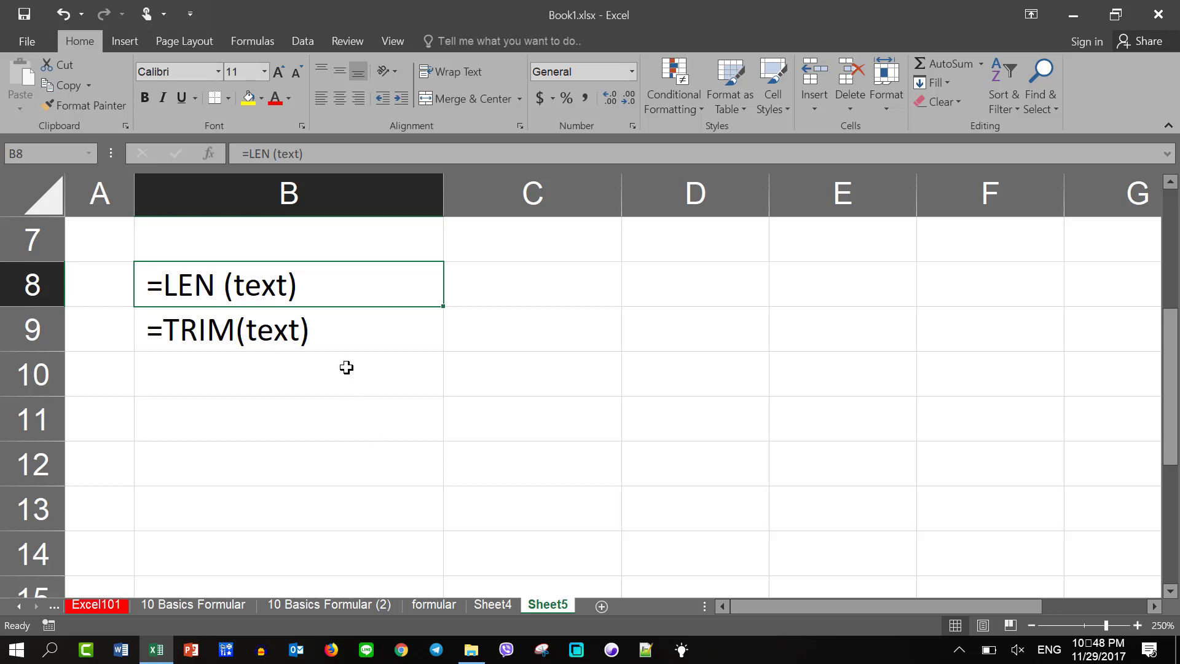
Step: Enter the sample text 'rean computer101' in cell B10
click(346, 367)
text(r)
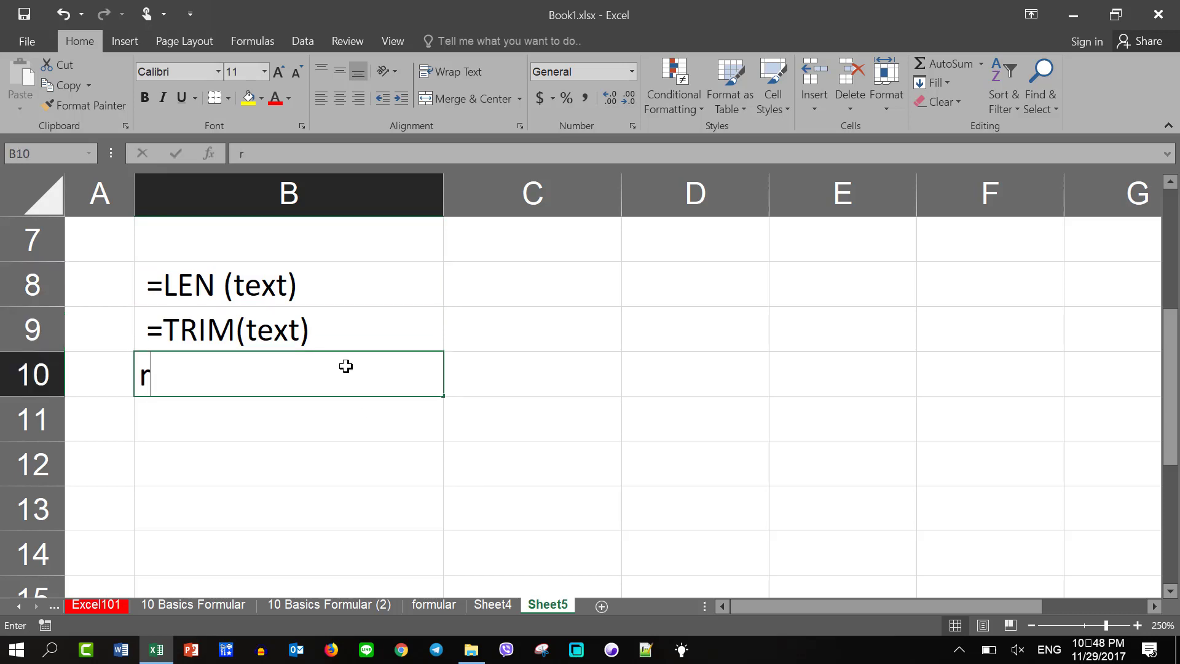
text(ean compu)
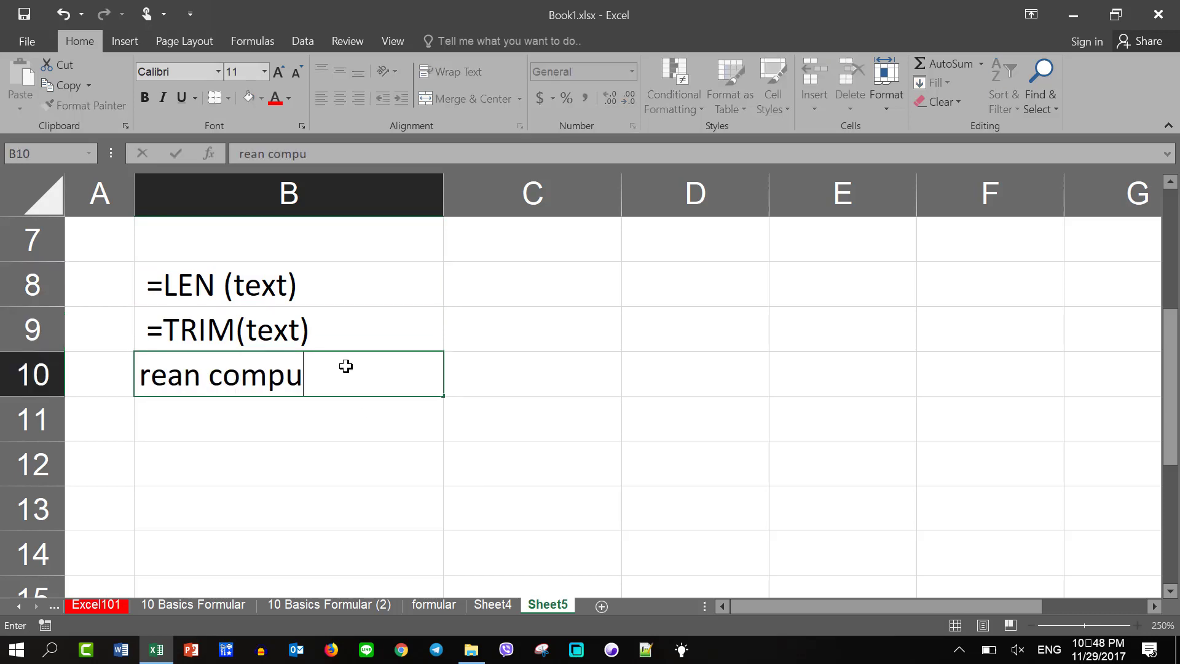
text(ter101)
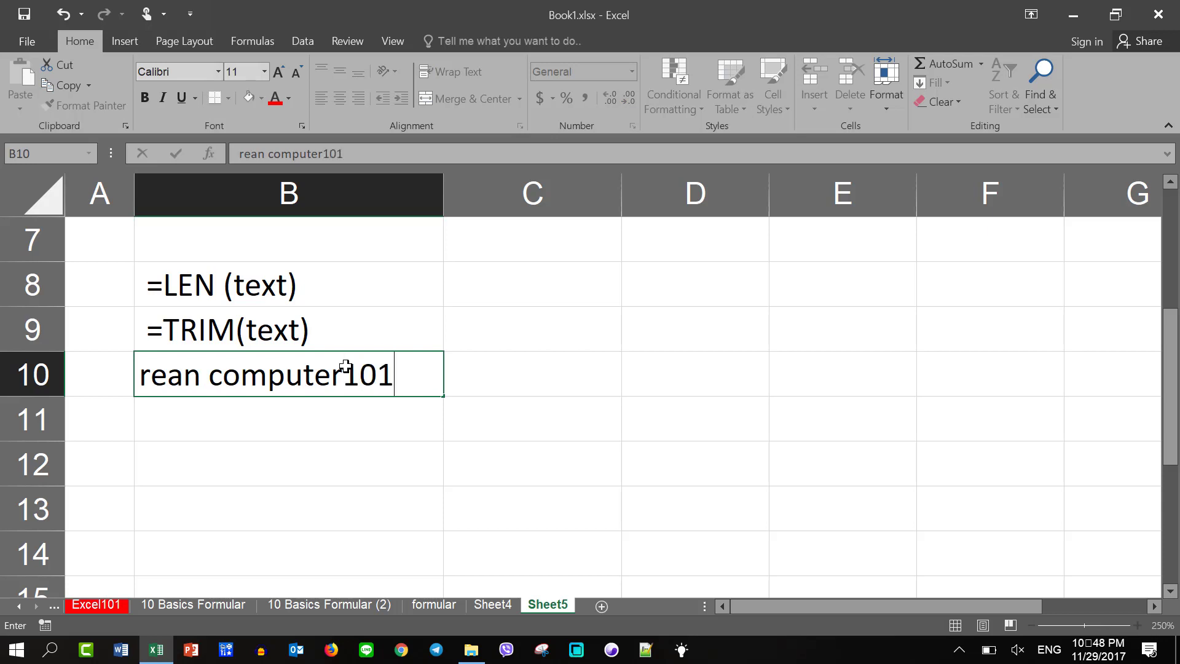
key(Return)
Step: Put =LEN(B10) in C10 to count its characters, returning 16
key(Up)
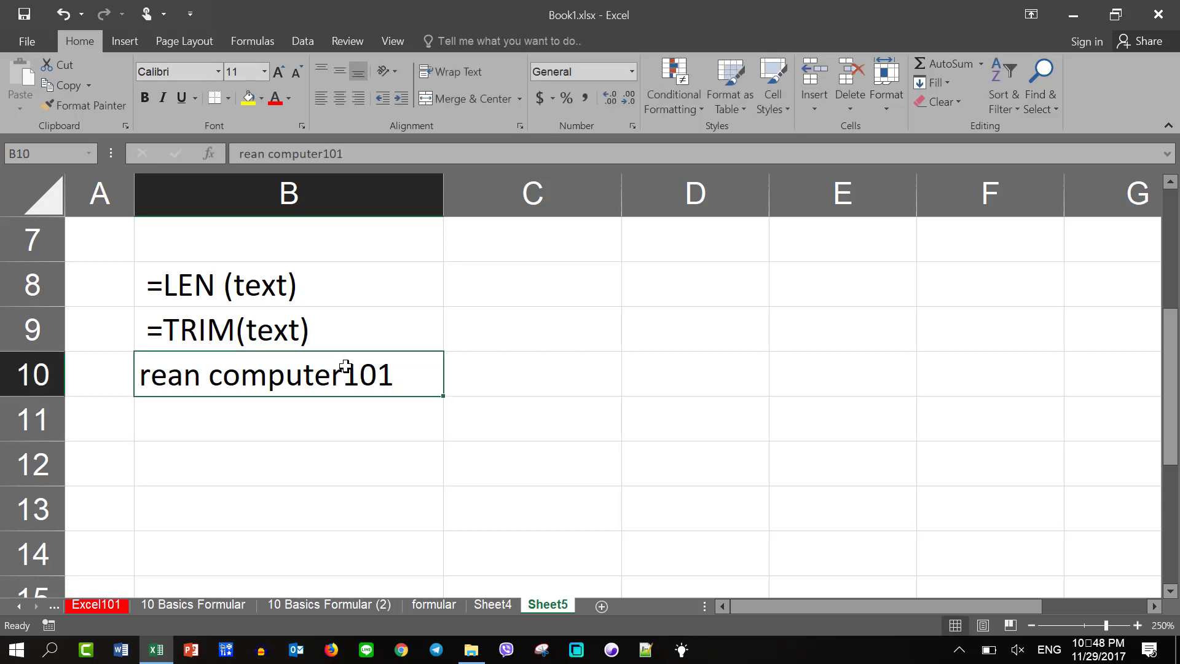
key(Right)
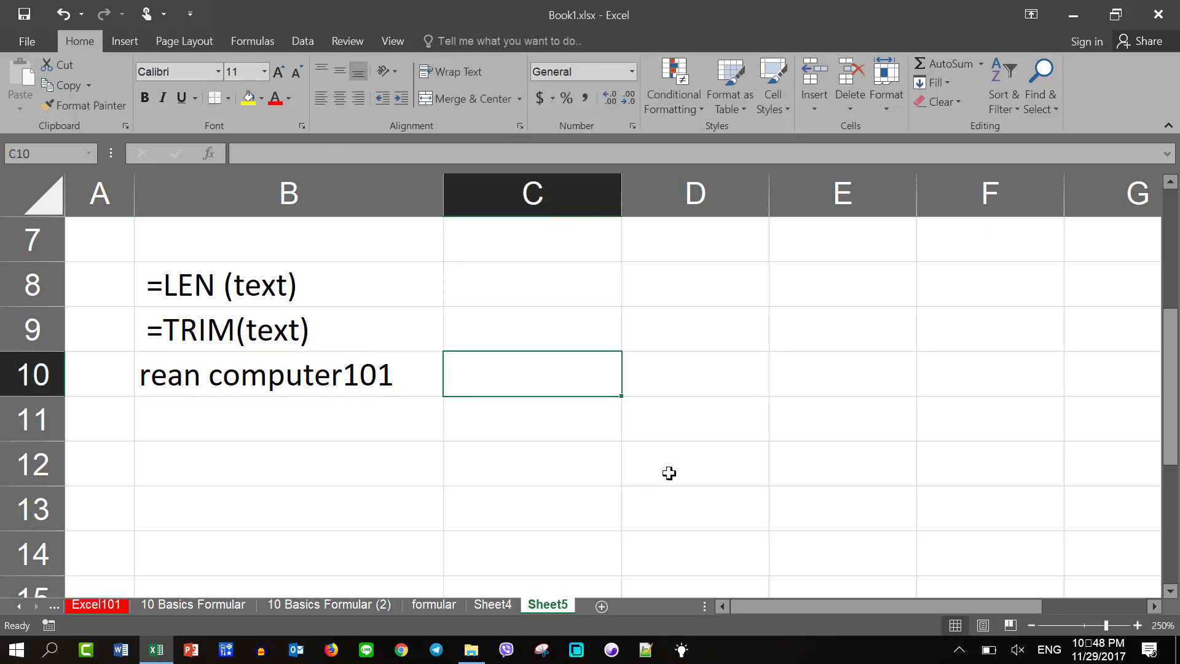
text(=)
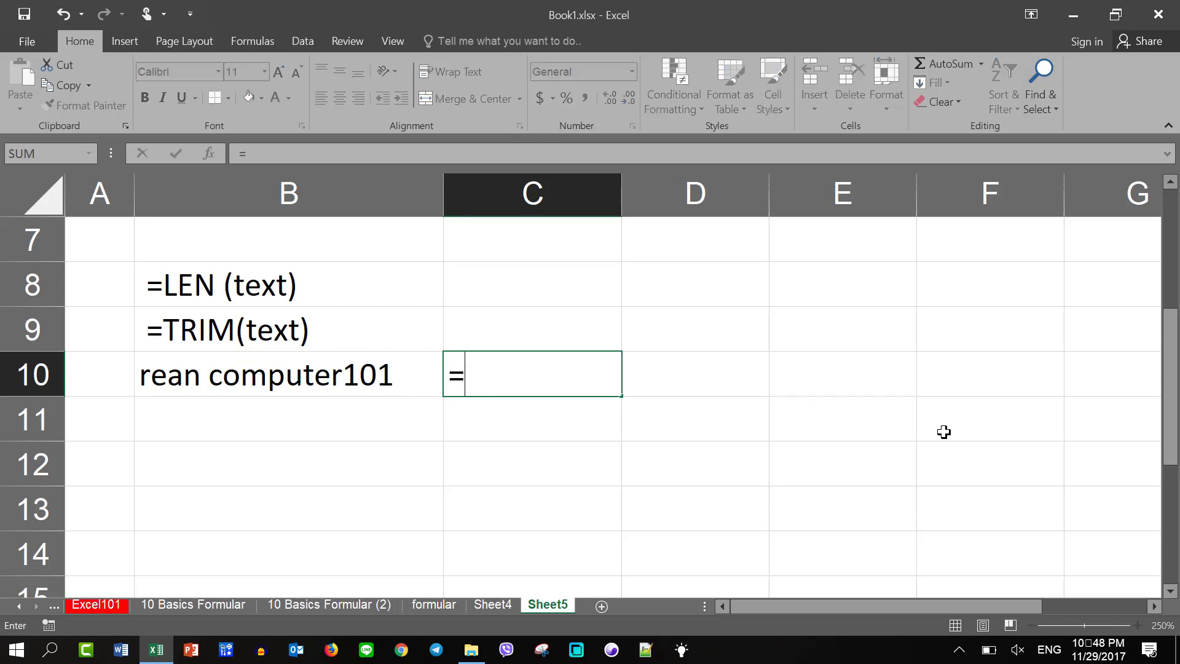
text(len)
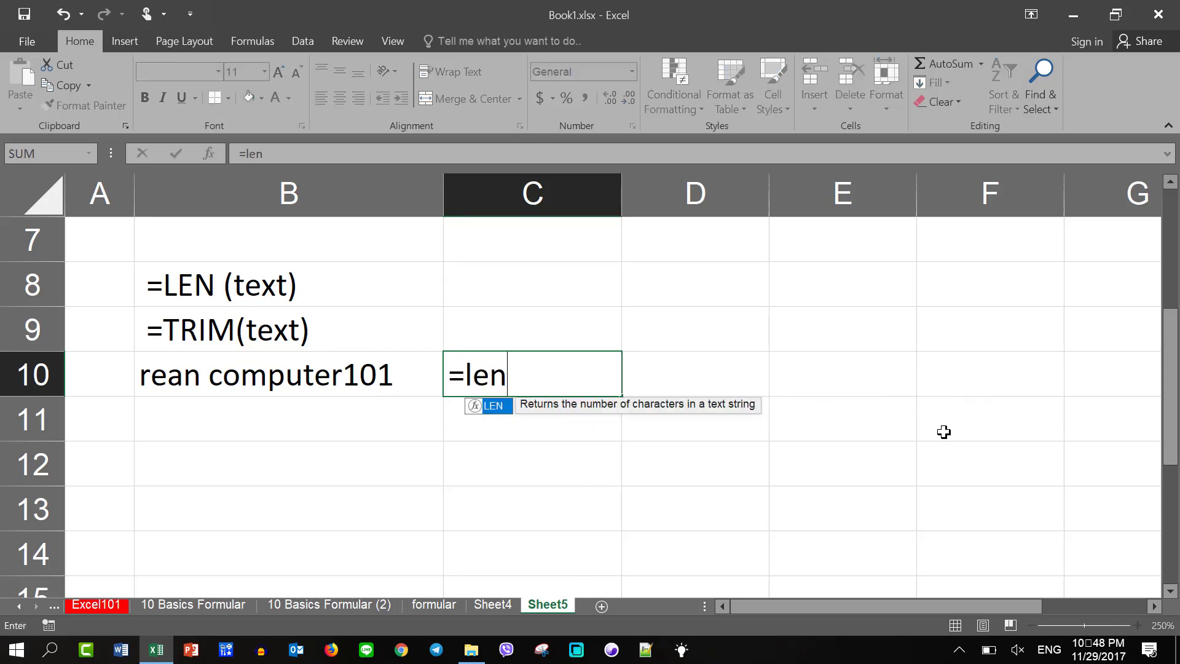
text(()
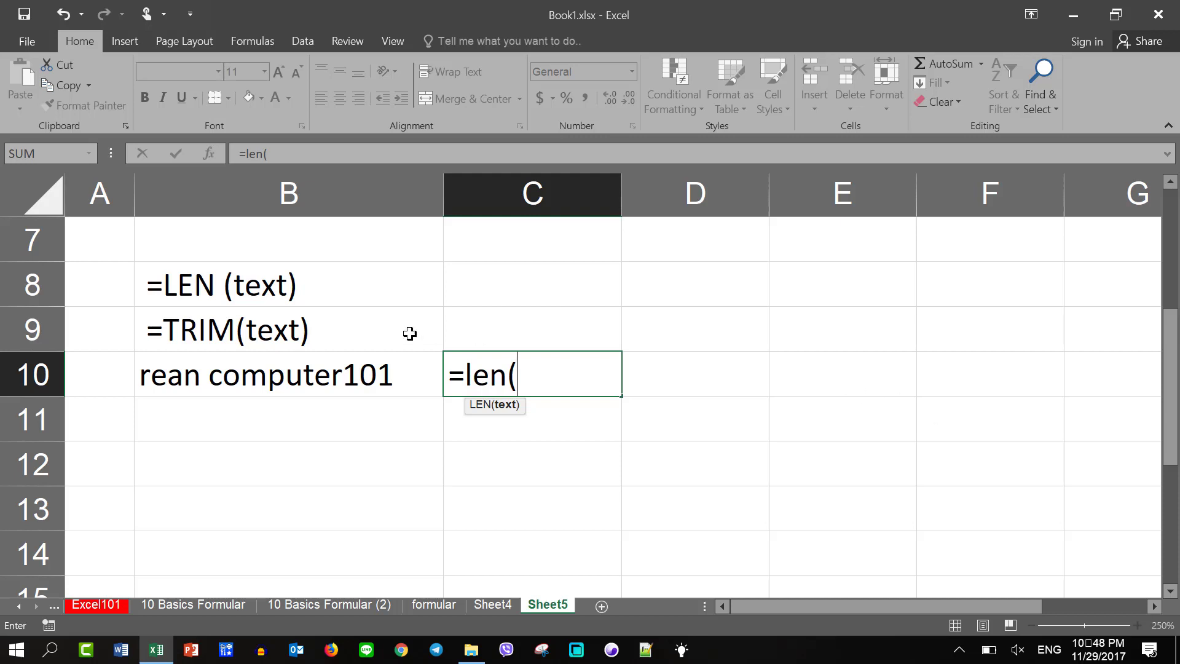
click(323, 378)
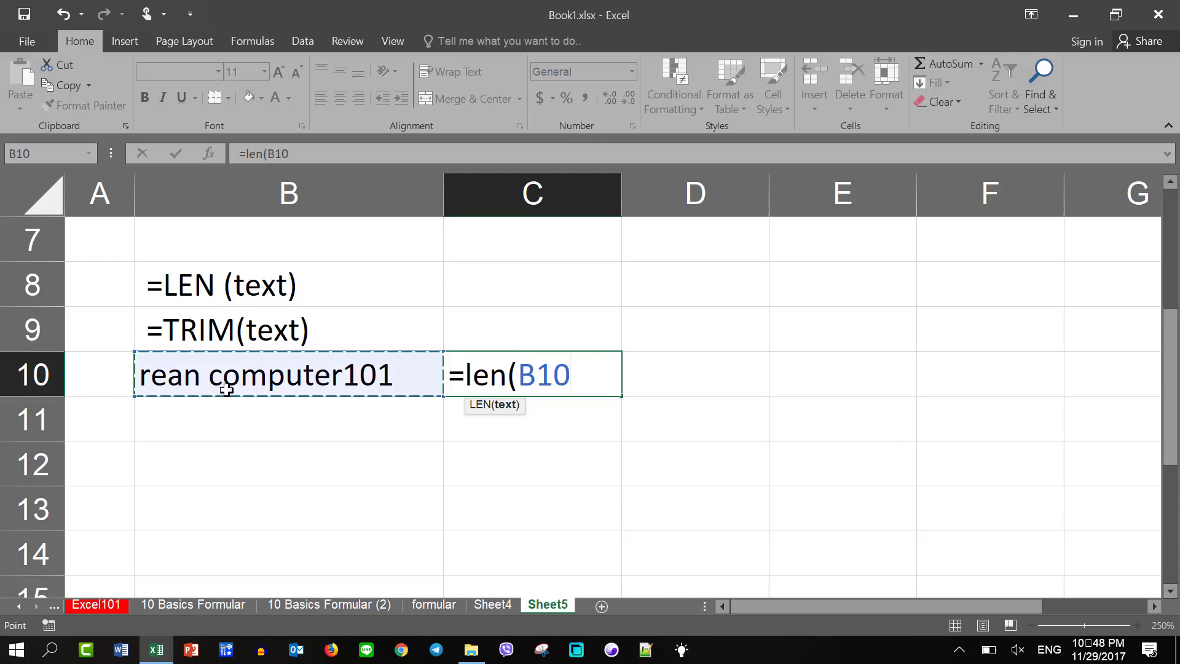
text())
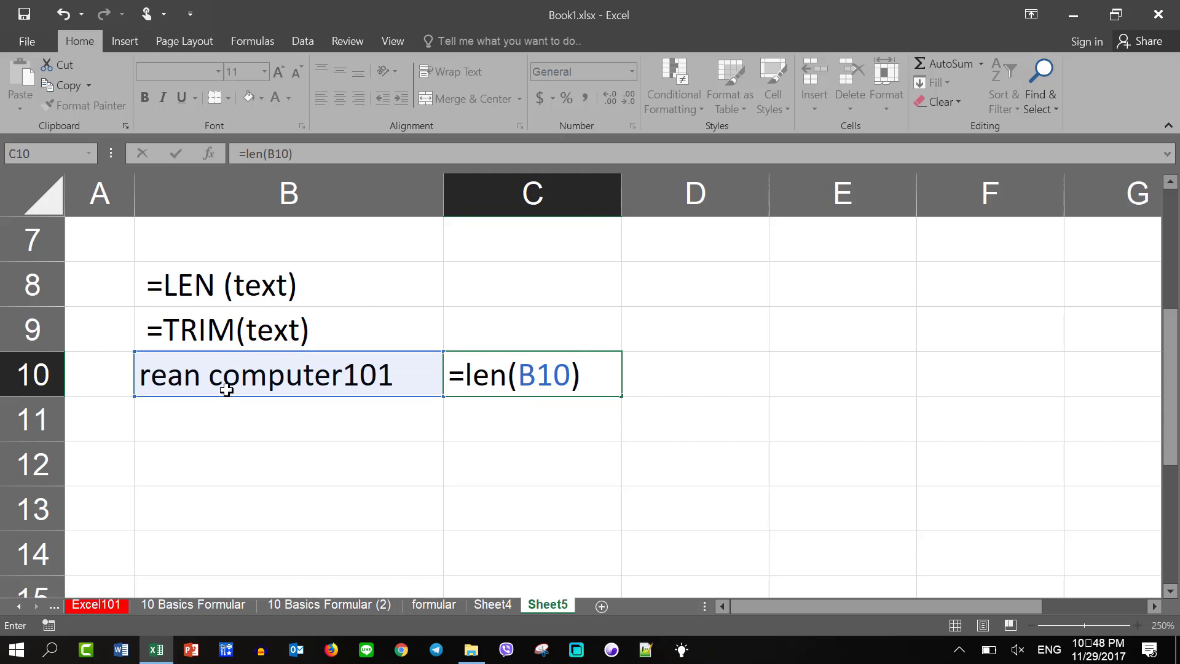
key(Return)
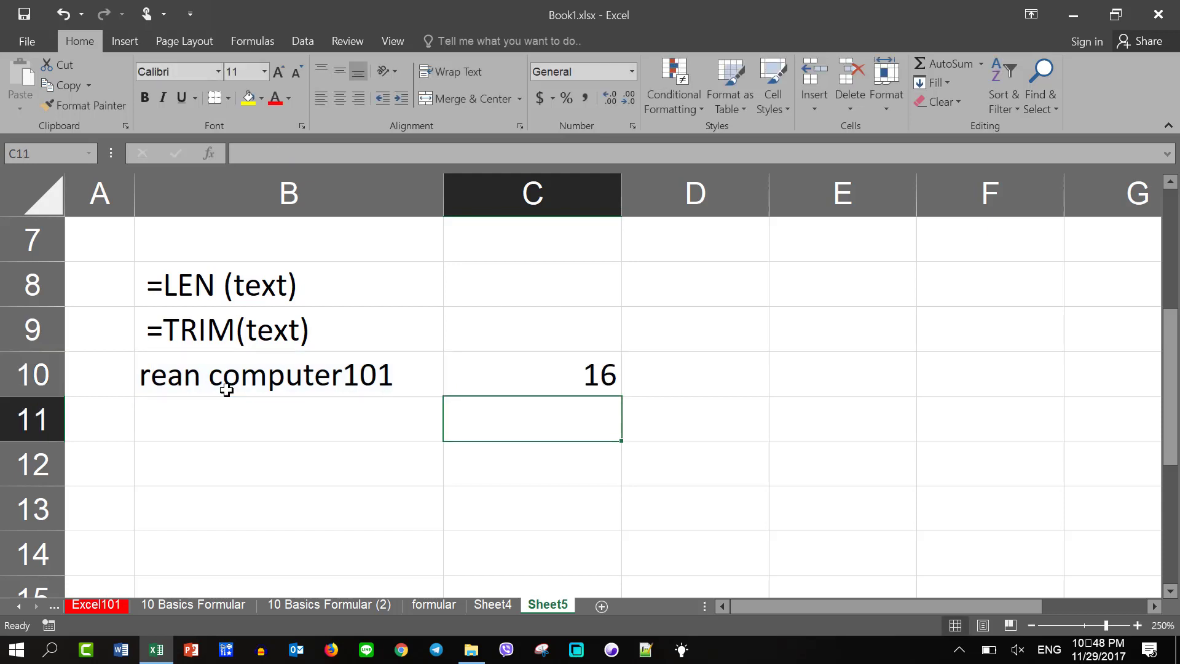
Step: Extend the series into B11 as 'rean computer102' and add a trailing space
click(305, 379)
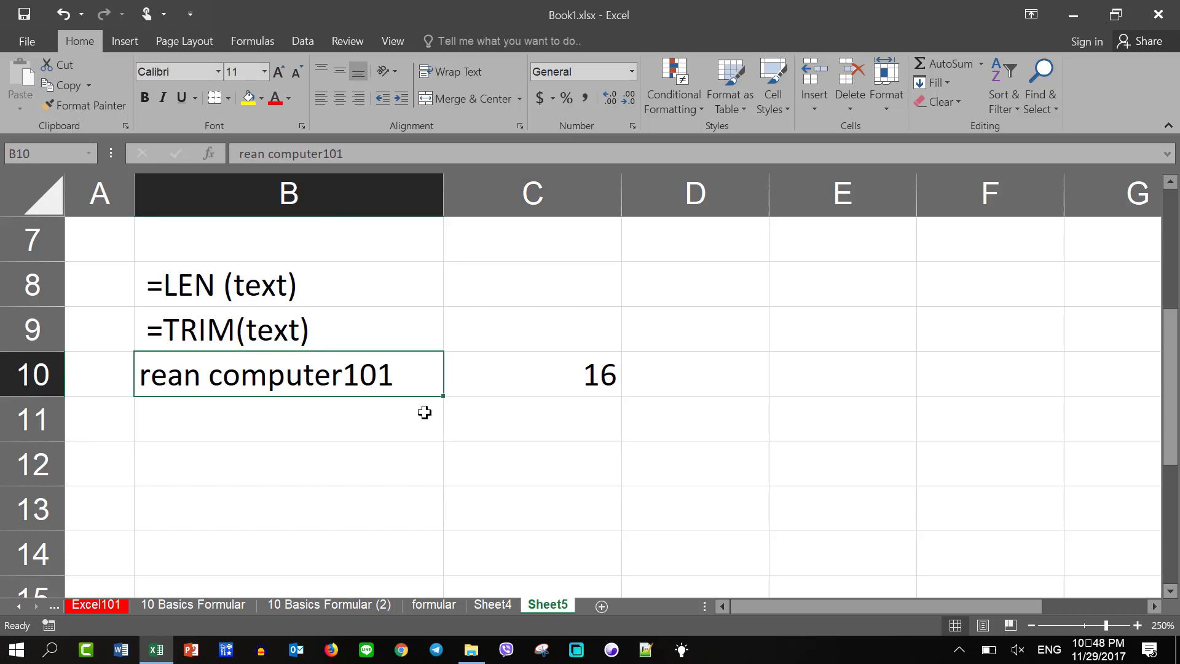
drag(442, 397, 421, 431)
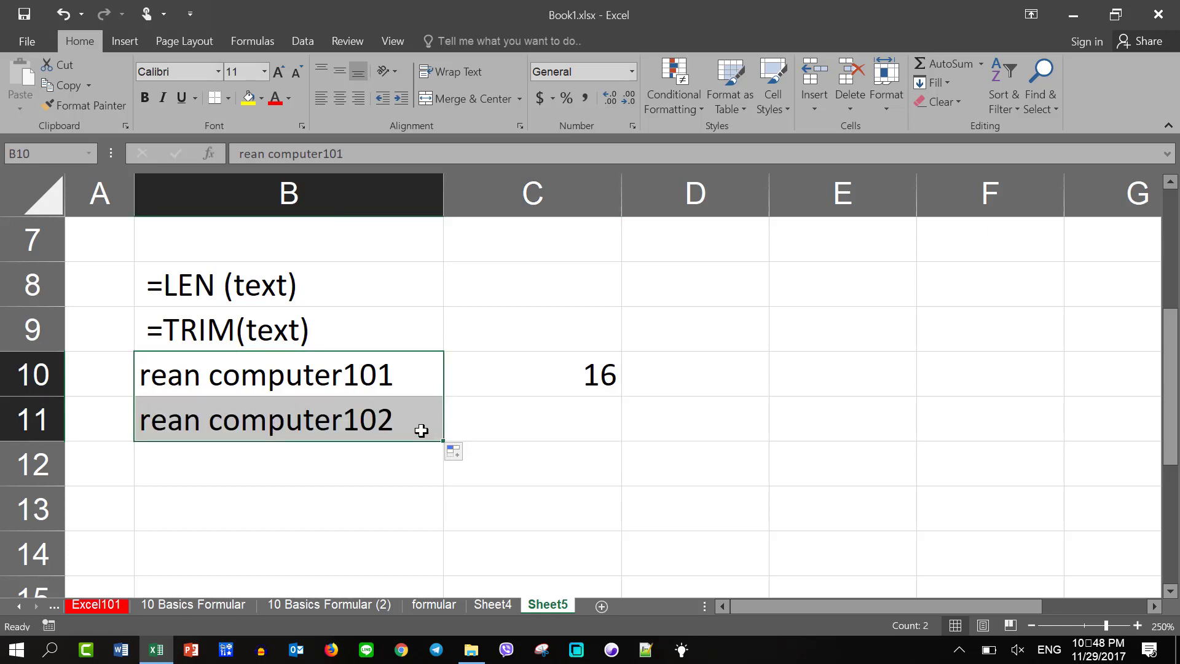
double_click(394, 419)
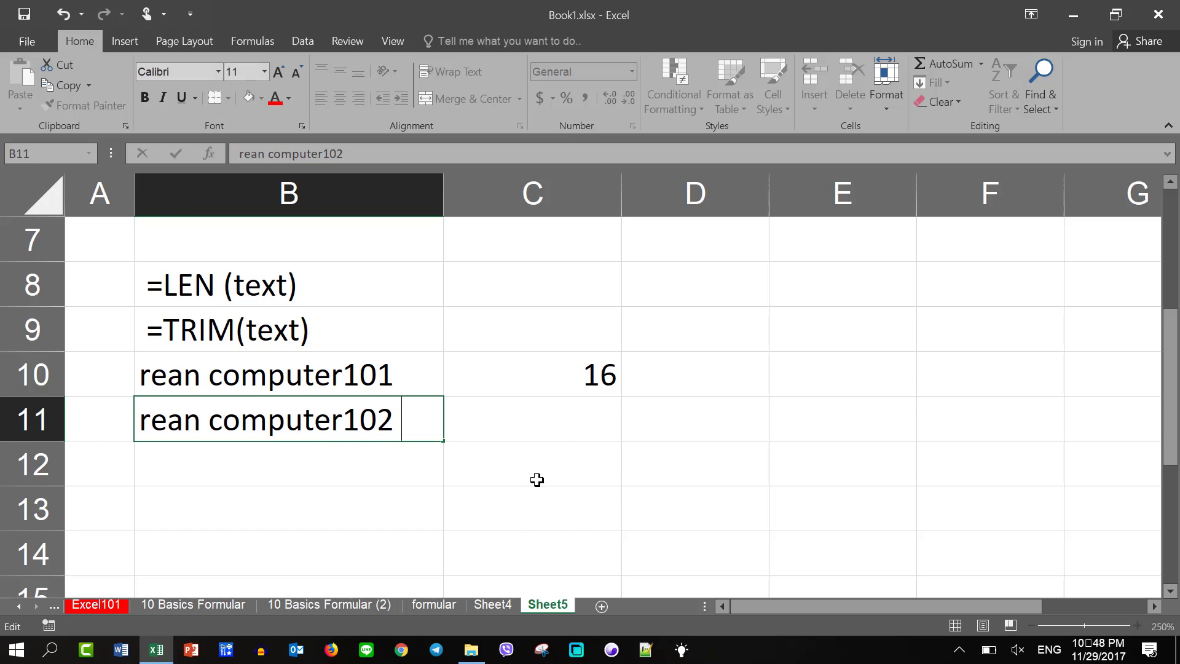
click(526, 410)
Step: Enter =LEN(B11) in C11, returning 17, and compare it against B11
text(=)
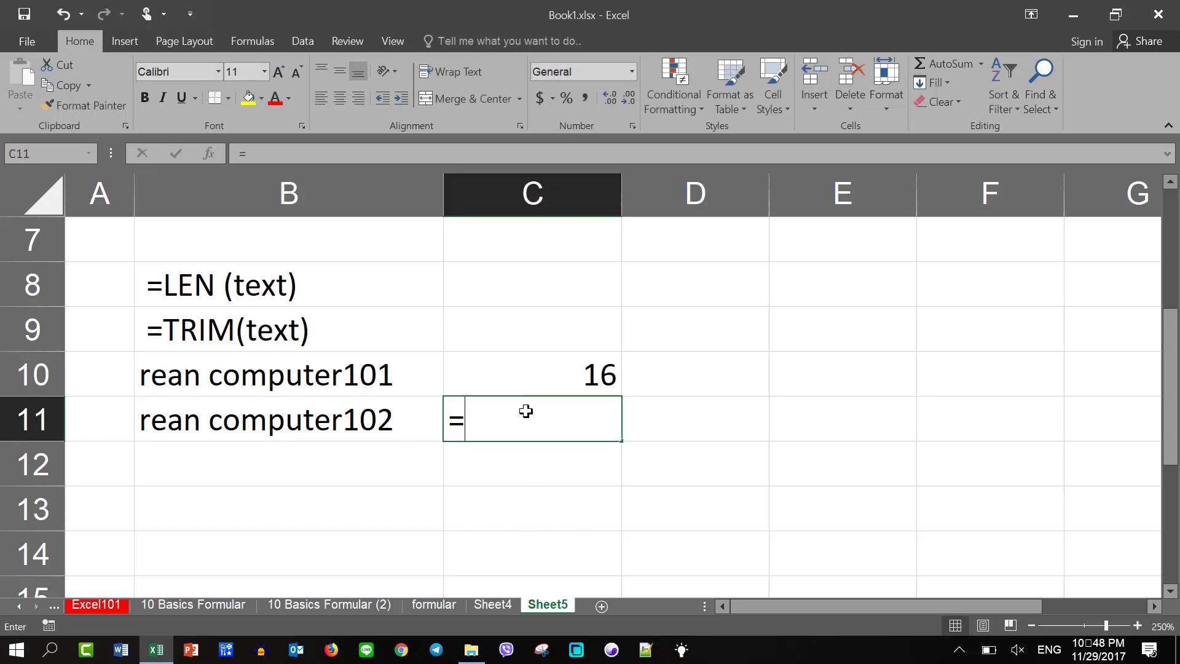
text(len()
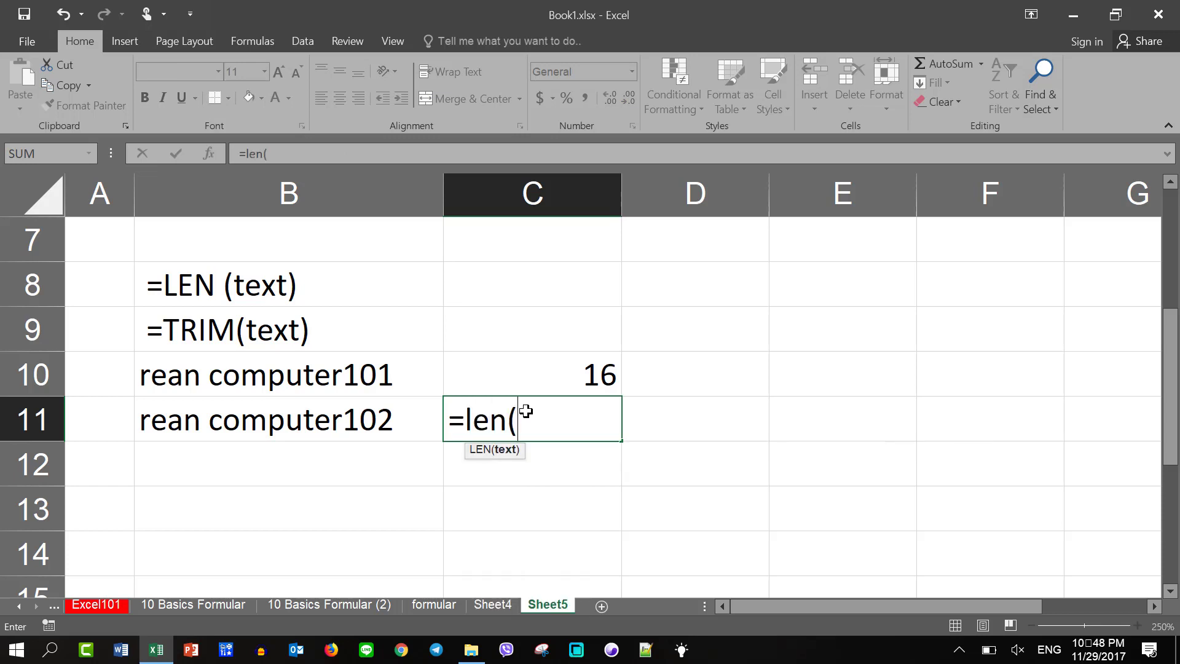
click(313, 418)
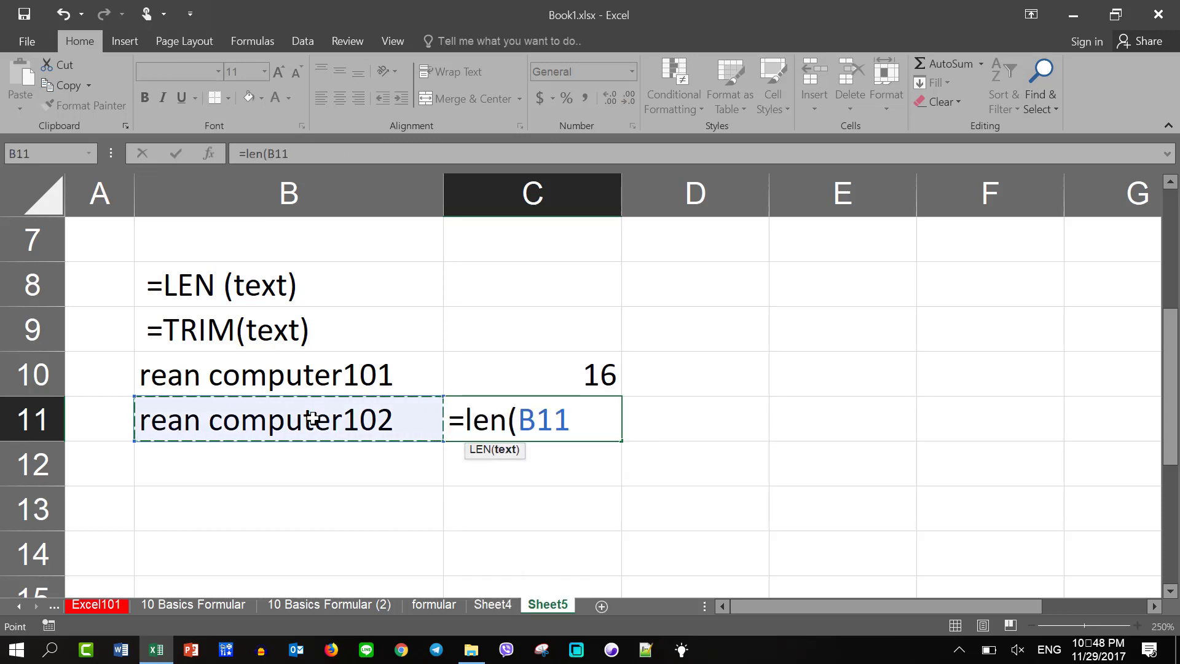
text())
key(Return)
key(Up)
key(Left)
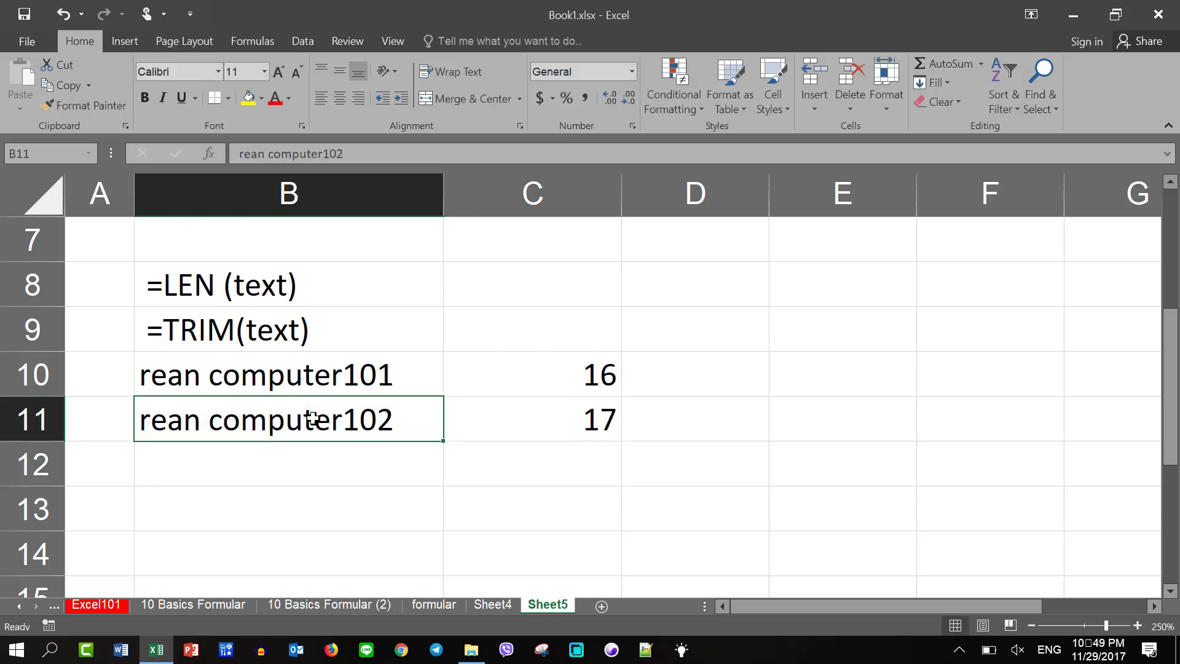
key(Right)
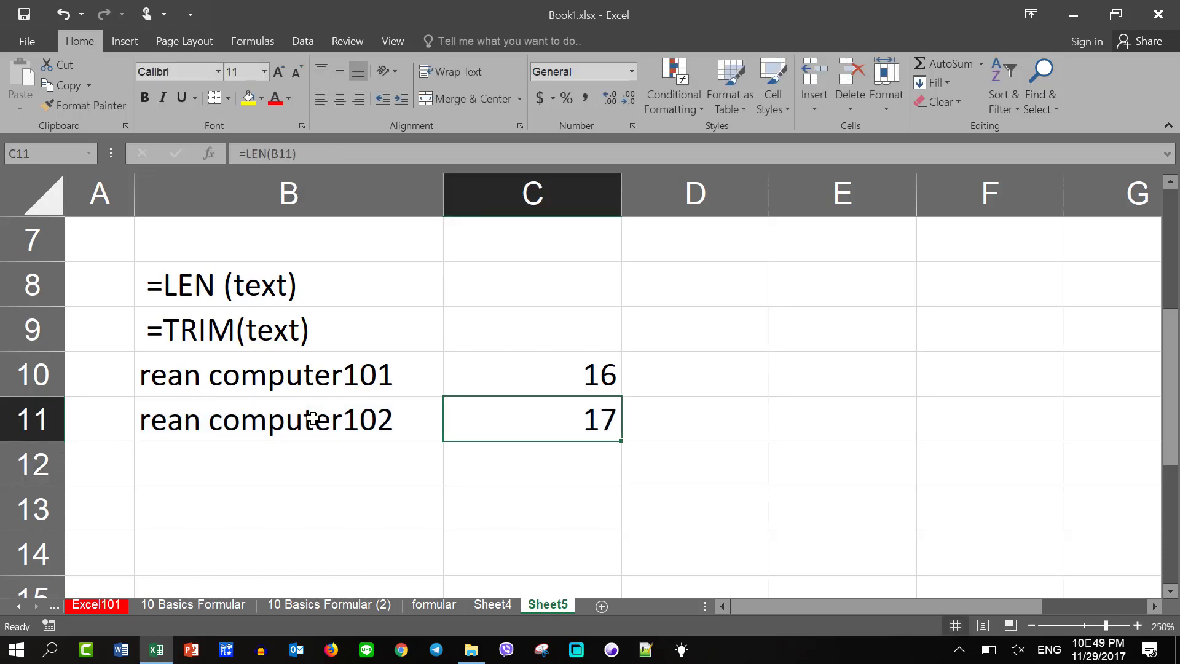
key(Left)
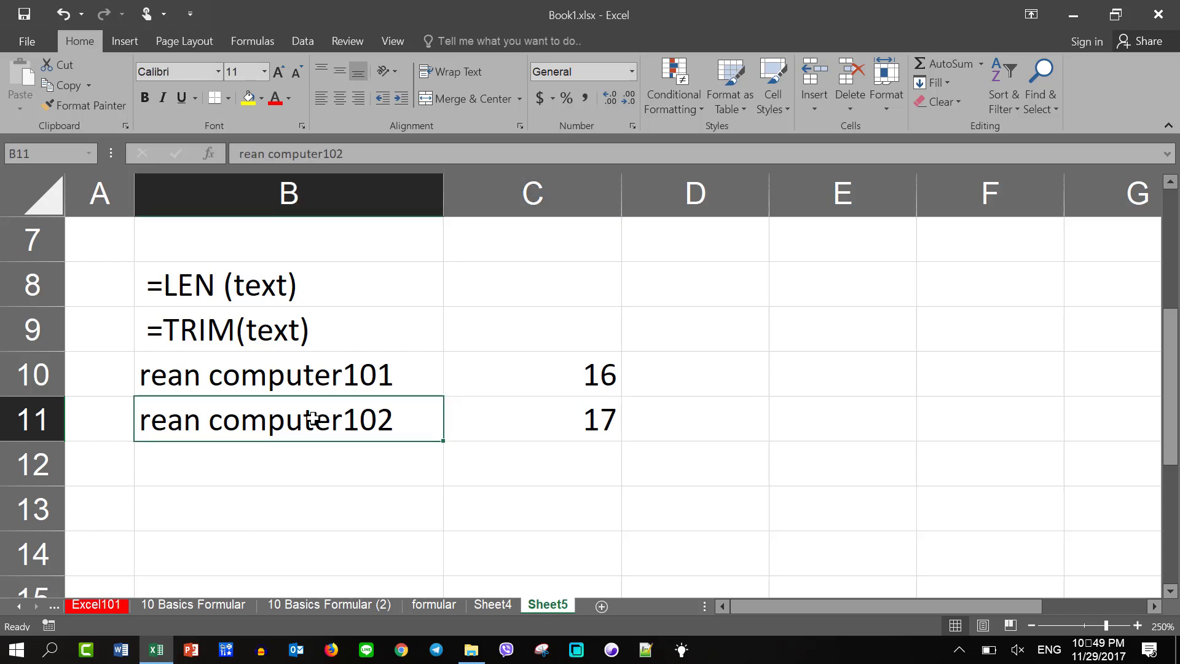
click(328, 473)
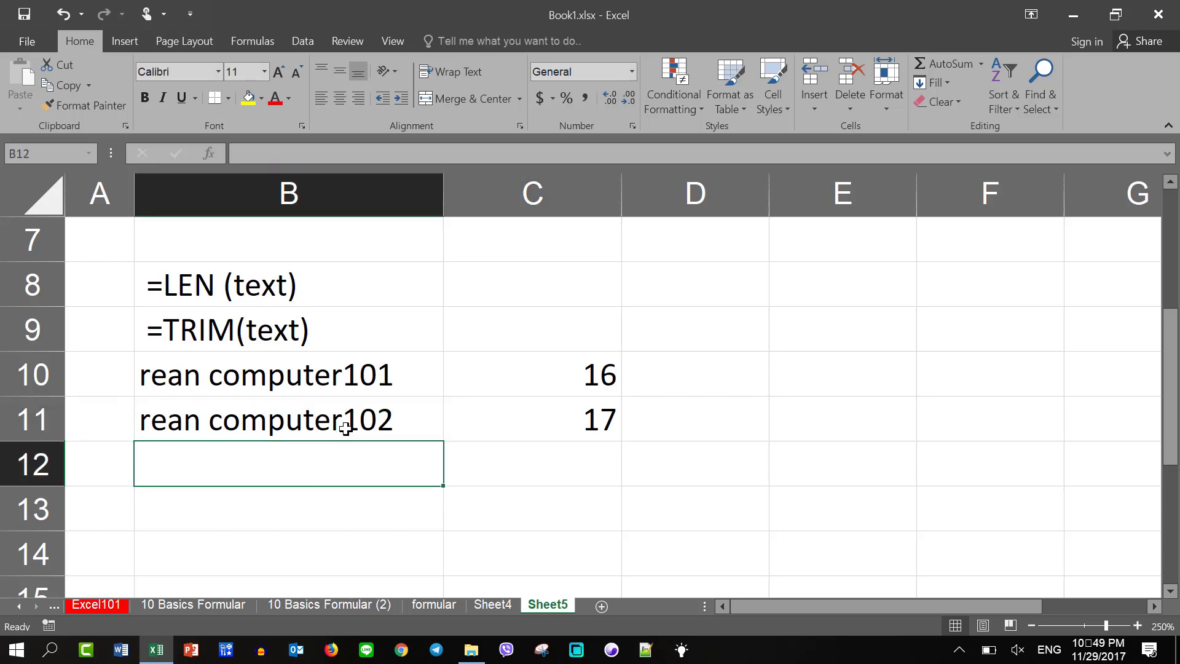
Step: Extend the series into B12 as ' rean computer103' with a leading space
click(345, 428)
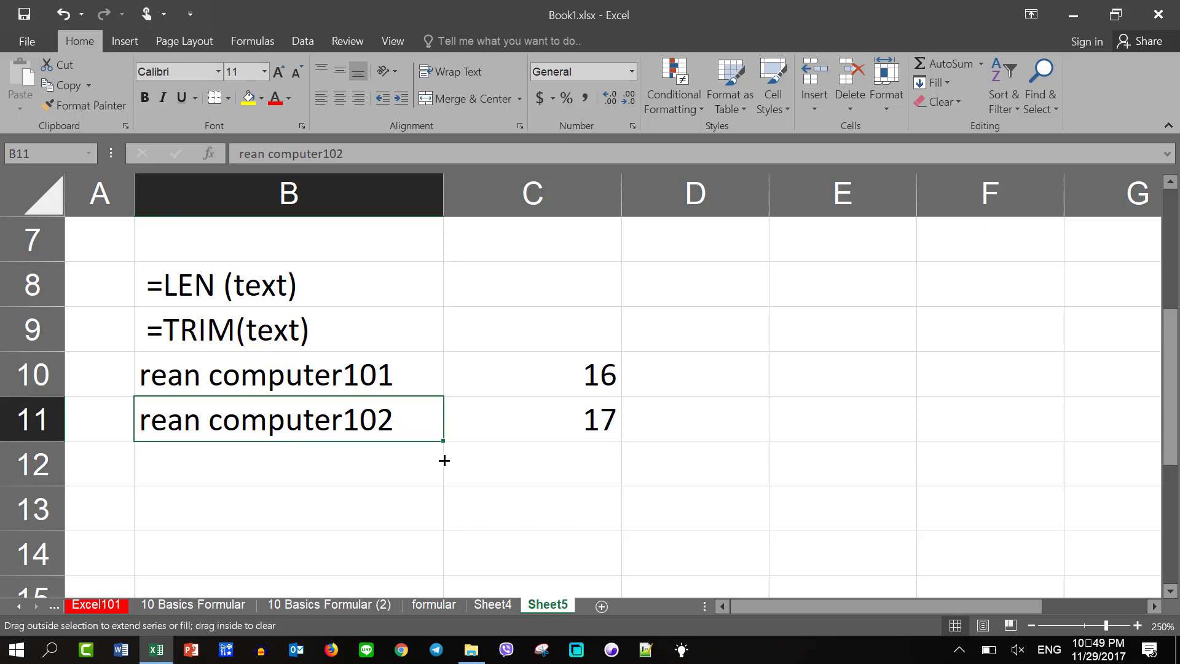
drag(443, 460, 433, 487)
double_click(144, 461)
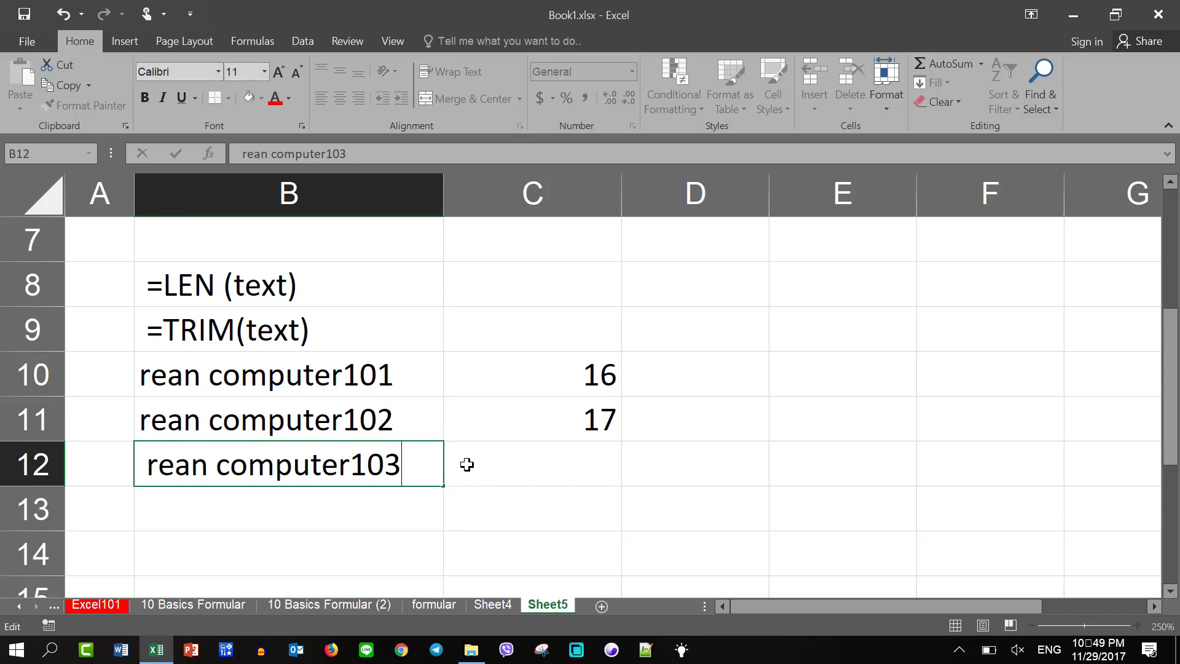
key(Return)
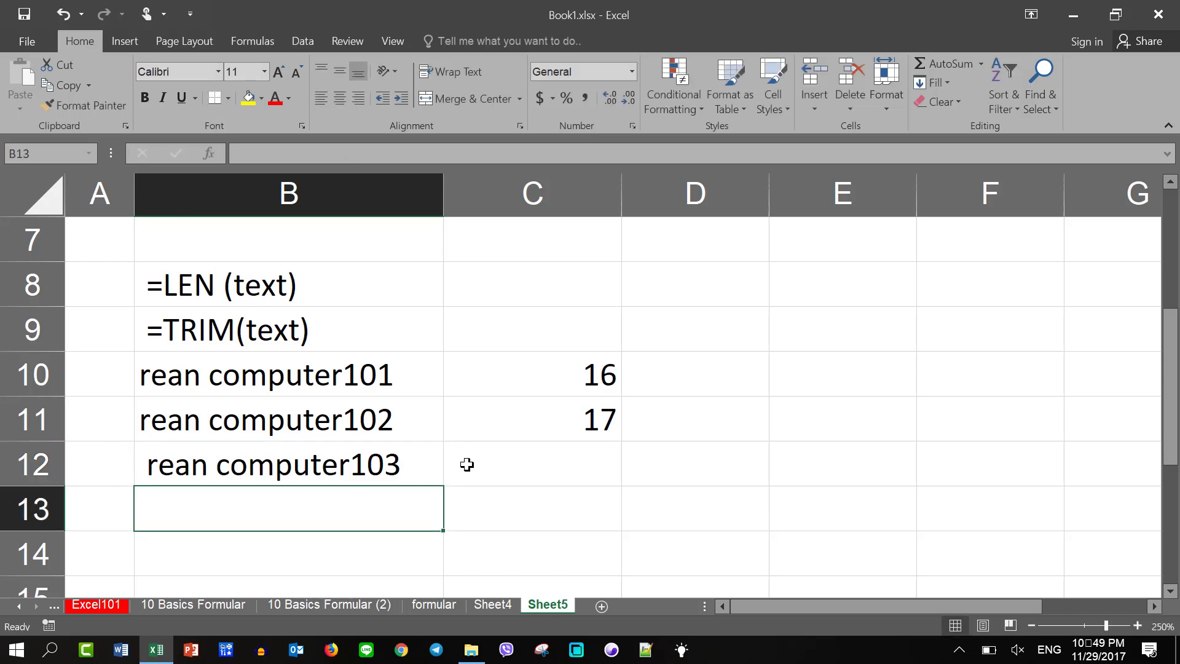
Step: Enter =LEN(B12) in C12, returning 18
click(465, 460)
text(=)
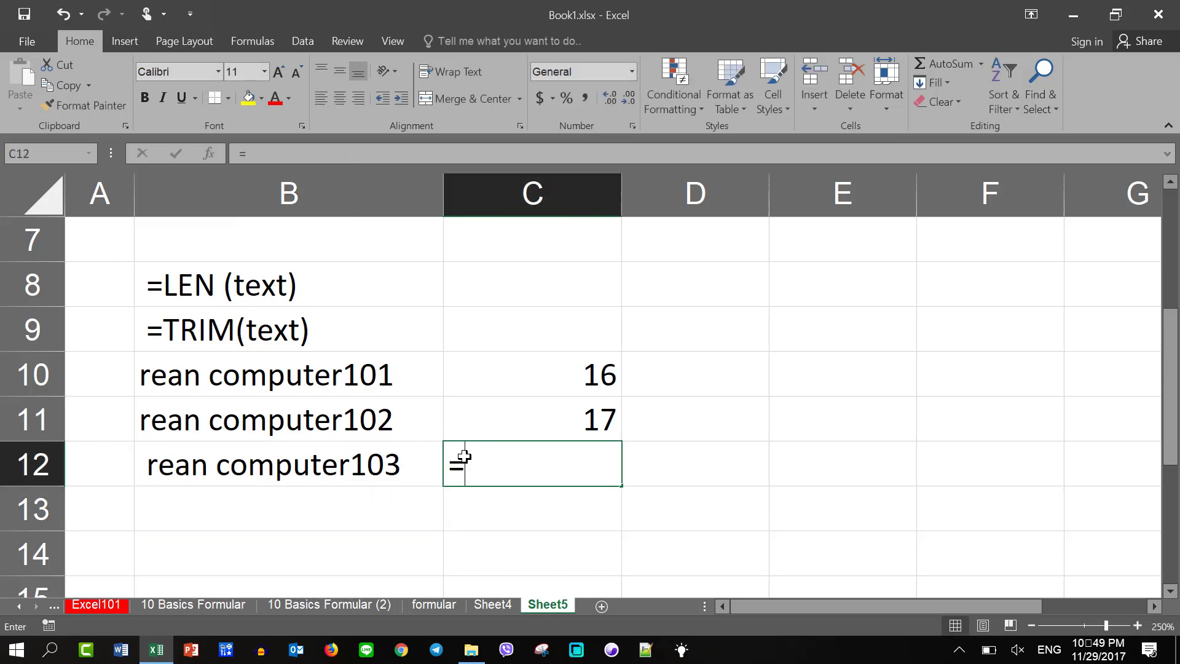
text(len)
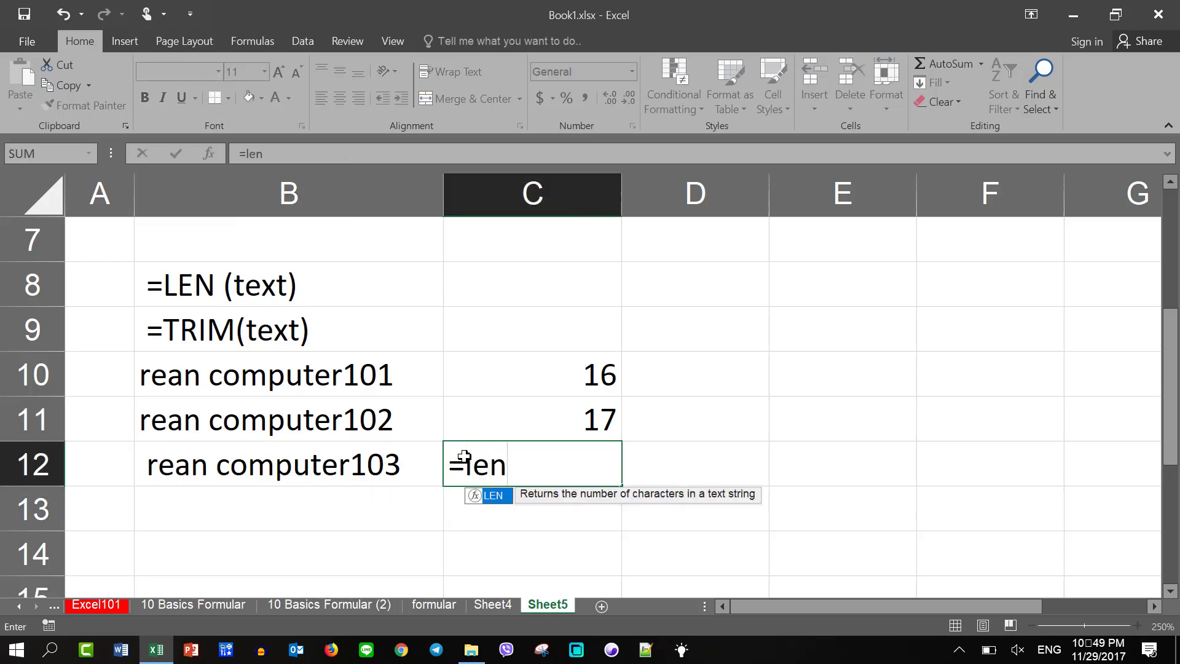
text(()
click(391, 479)
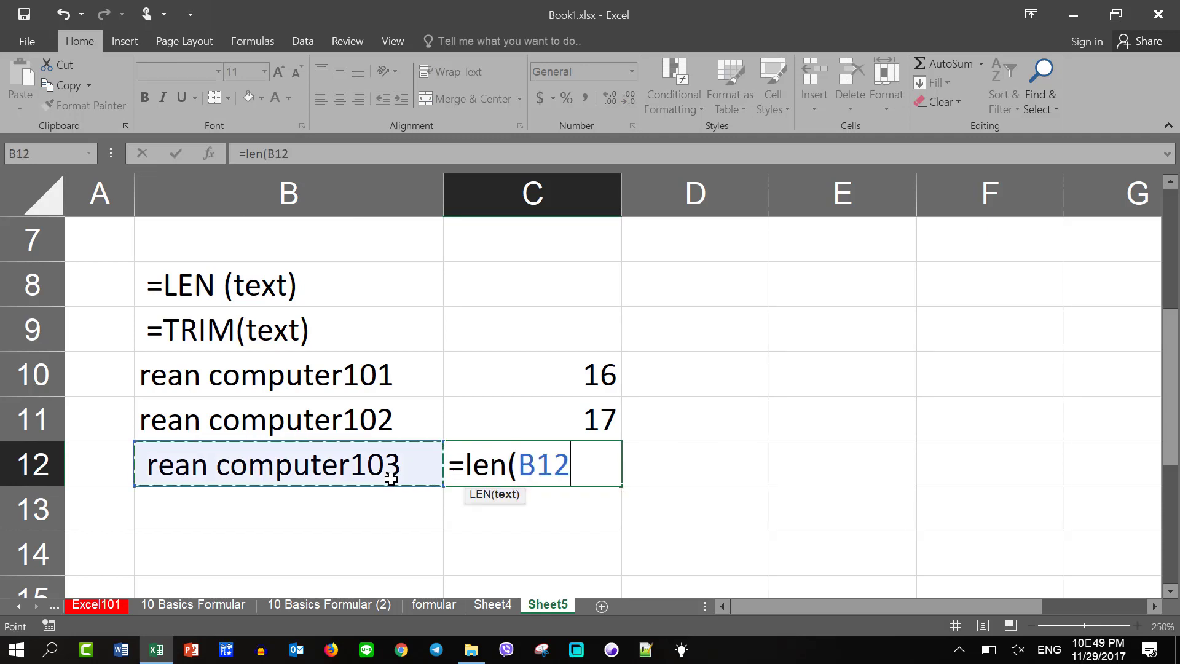
text())
key(Return)
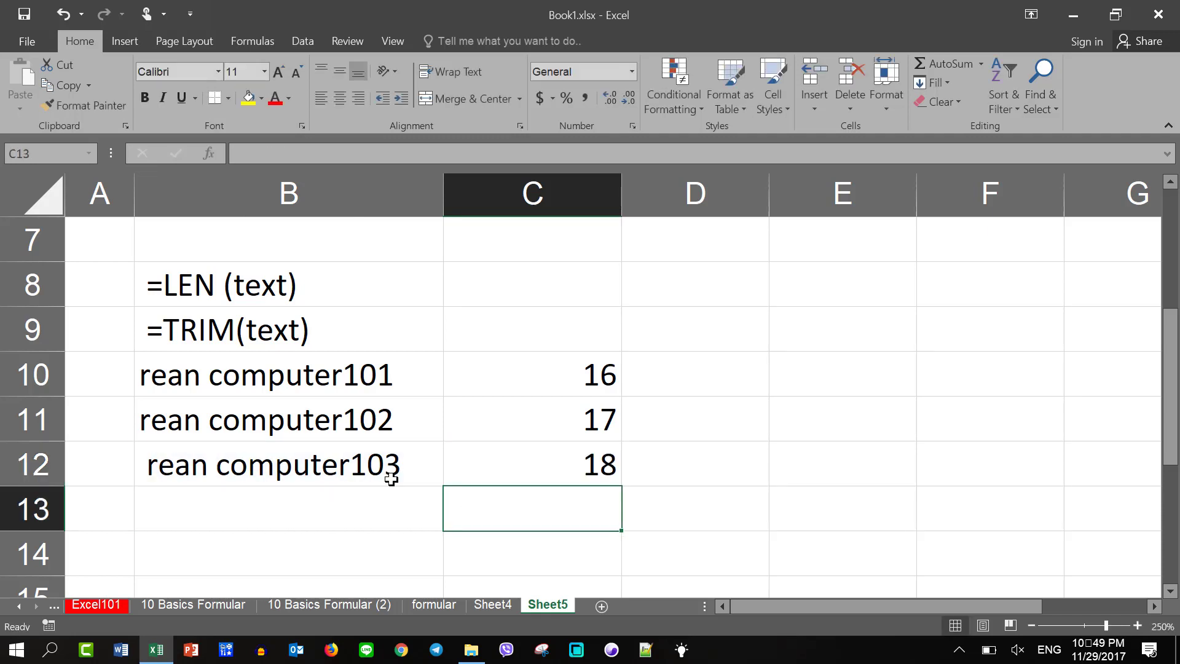
key(Up)
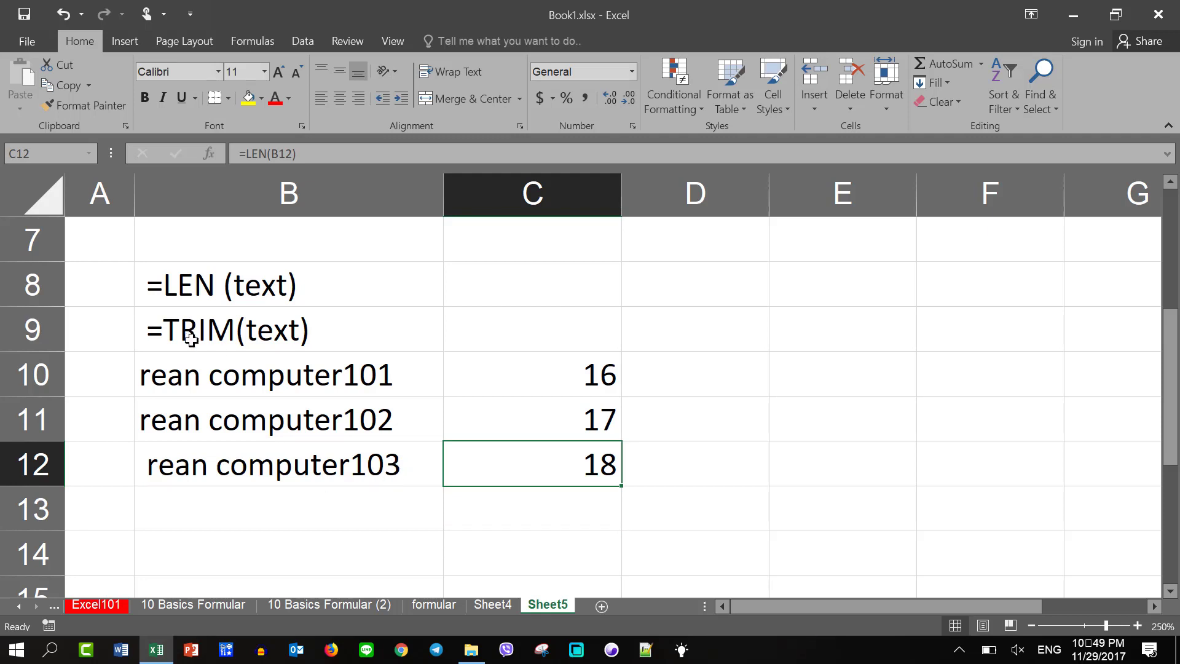
click(210, 376)
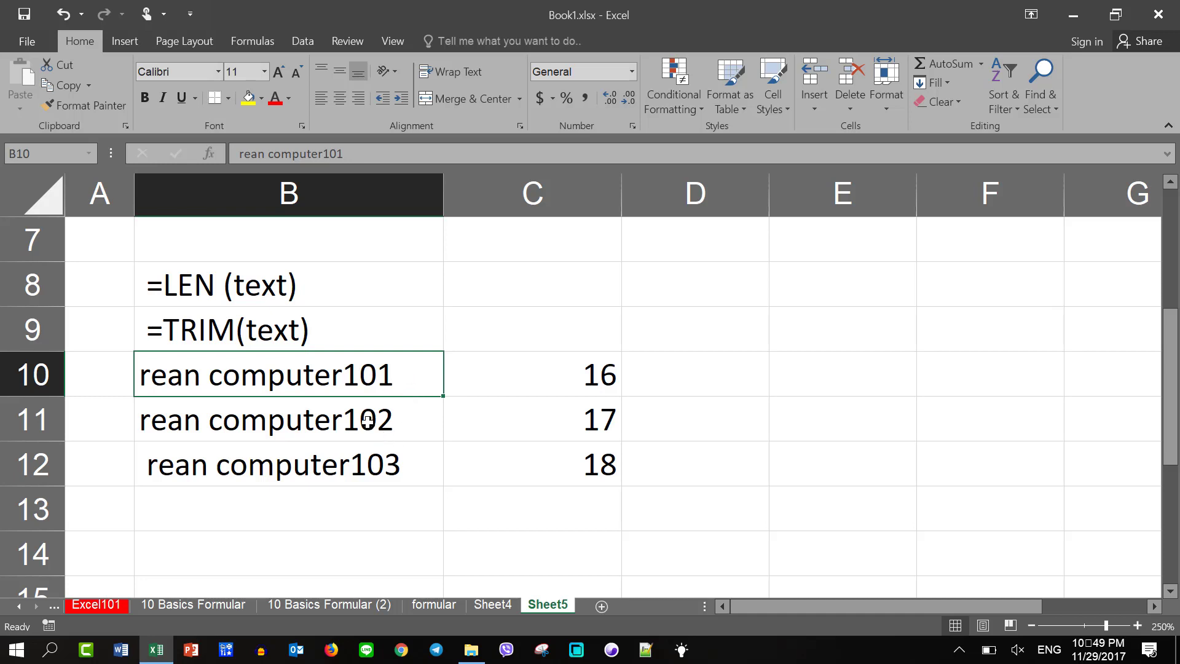
double_click(402, 426)
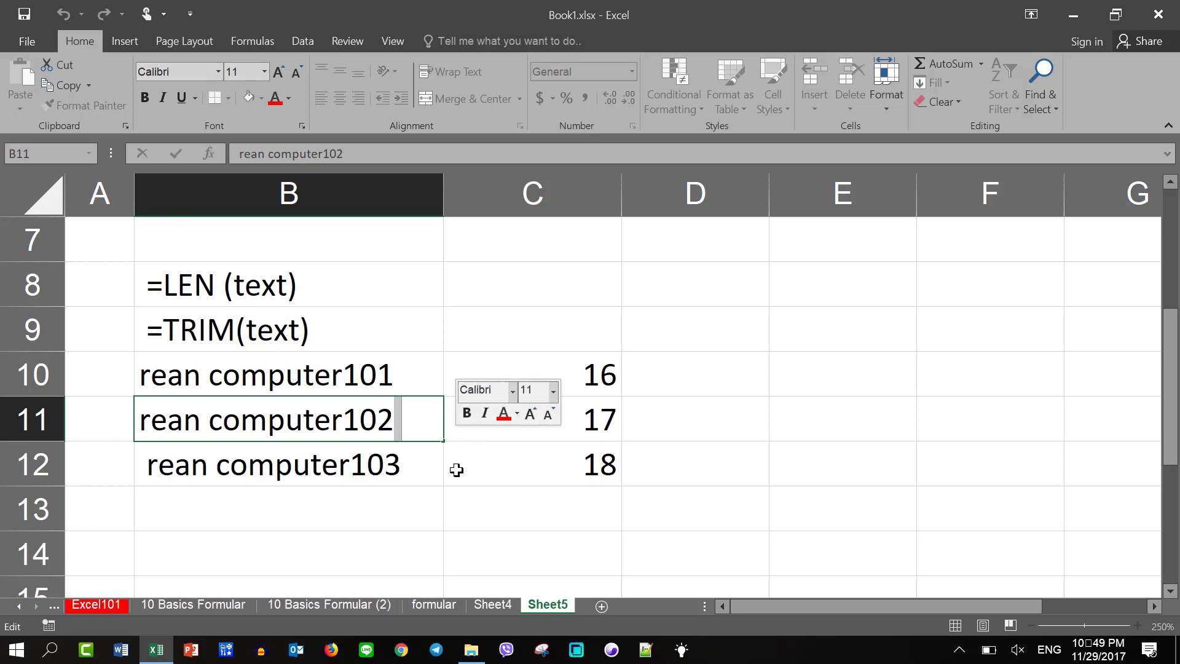
click(155, 448)
double_click(147, 452)
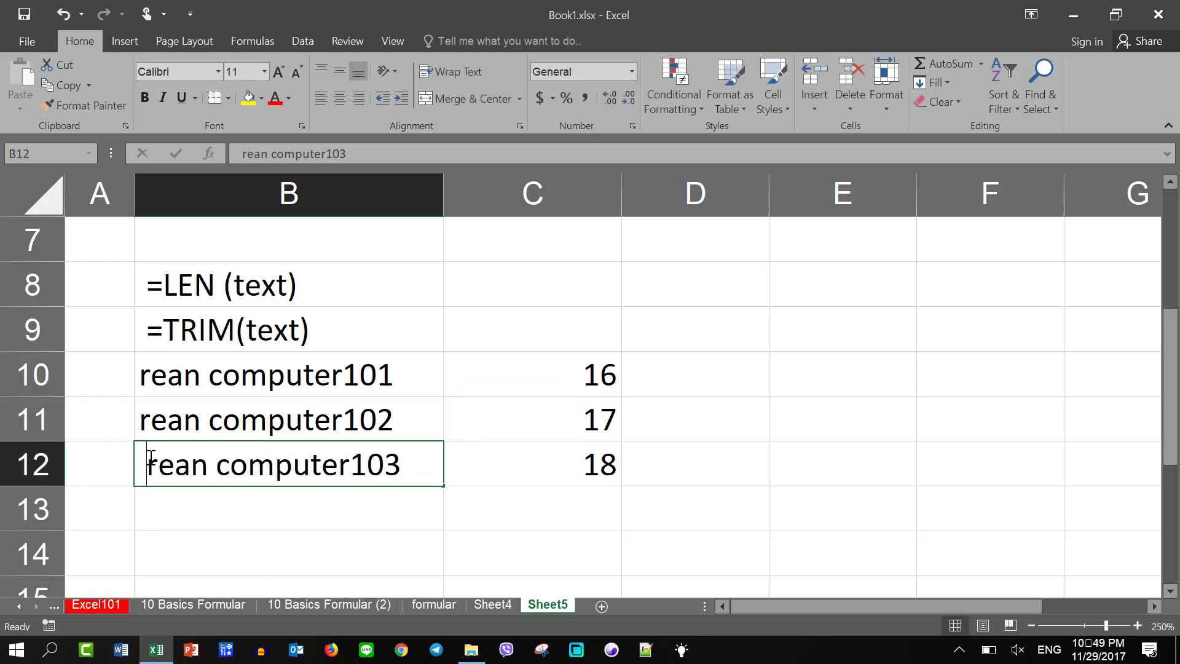
drag(148, 455, 112, 465)
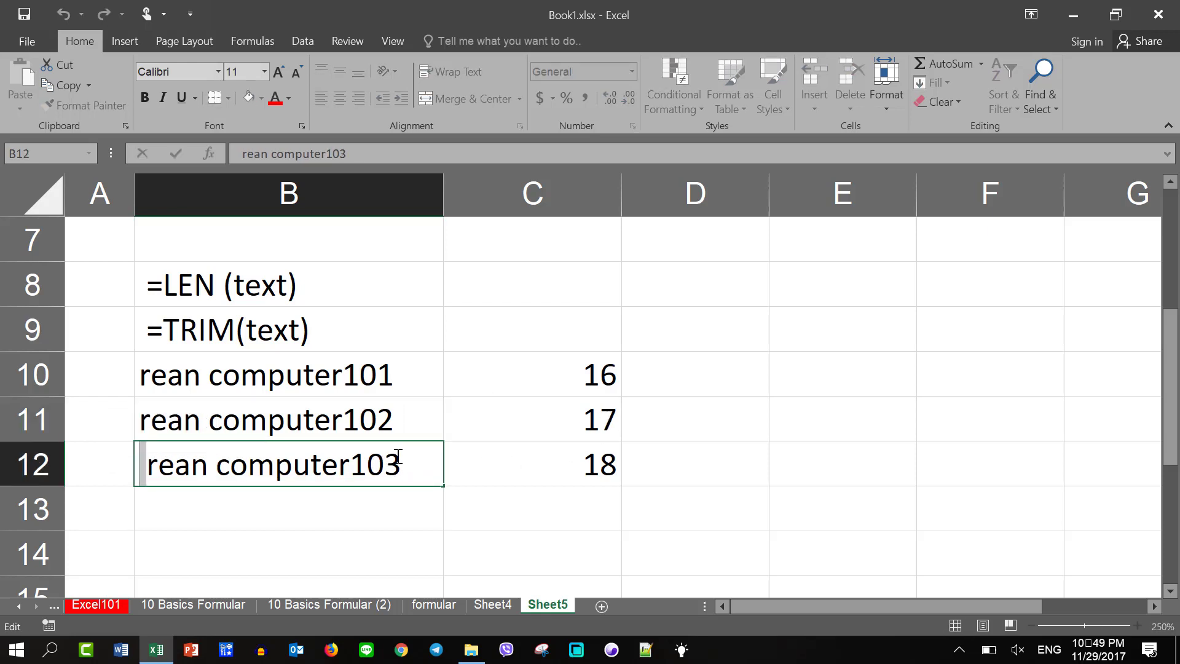
drag(402, 464, 514, 481)
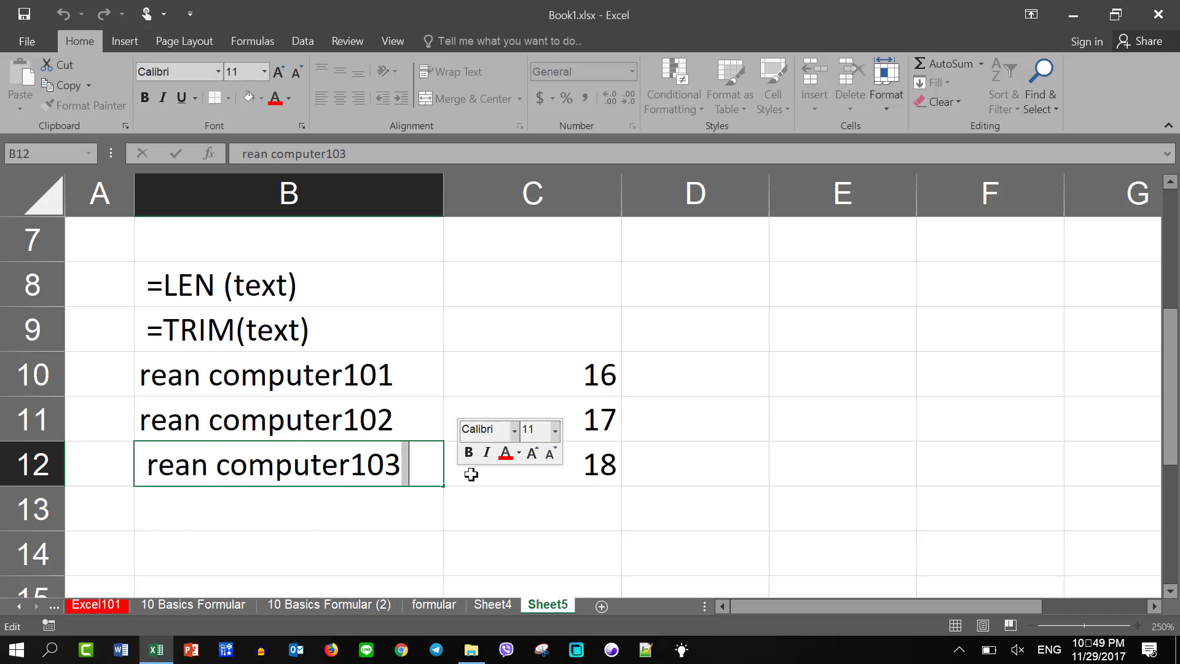
key(BackSpace)
key(Return)
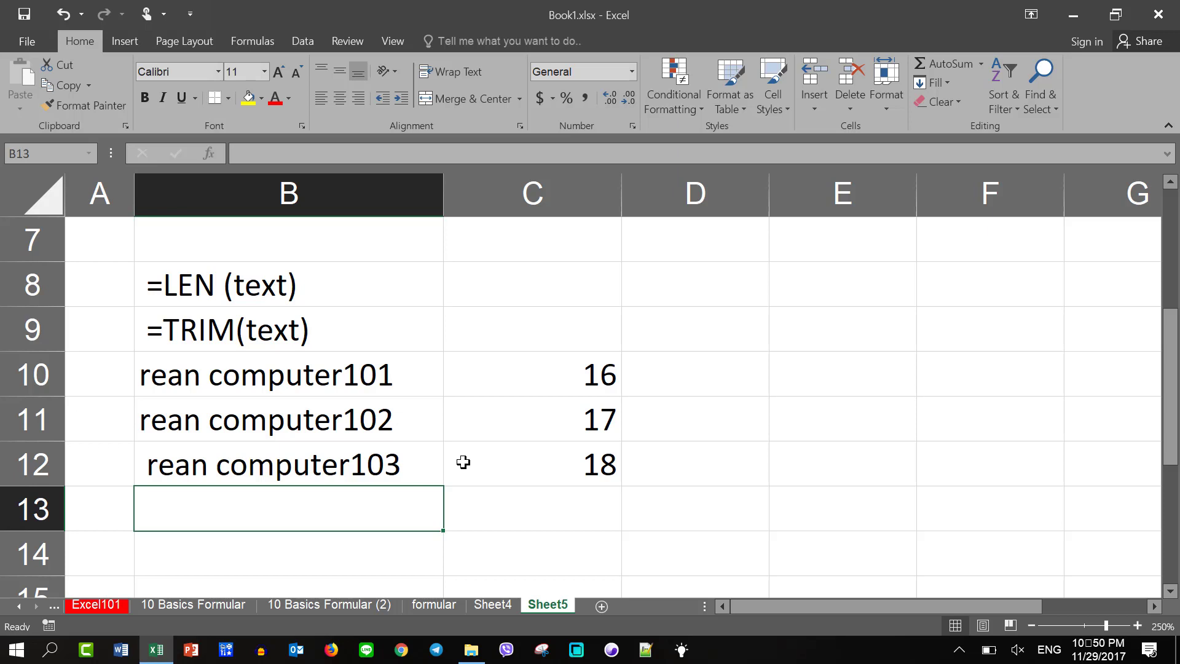
Step: Narrow column C and enter =TRIM(B10) in D10
click(684, 381)
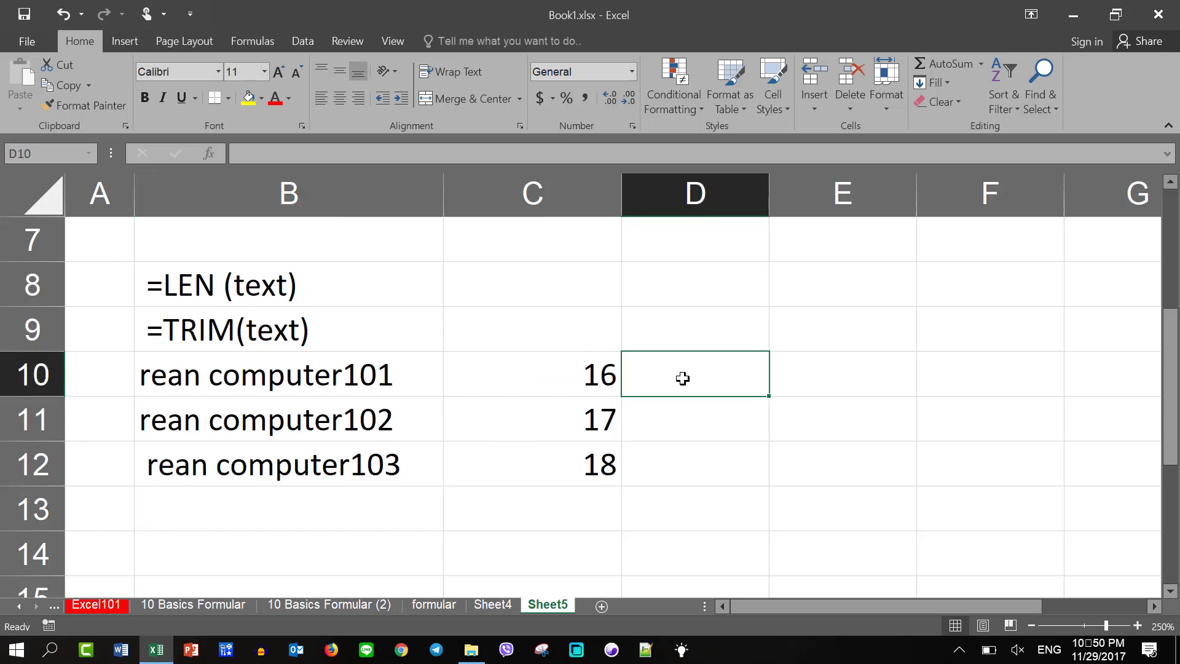
mouse_move(623, 201)
mouse_down()
mouse_move(483, 200)
mouse_move(510, 196)
mouse_up()
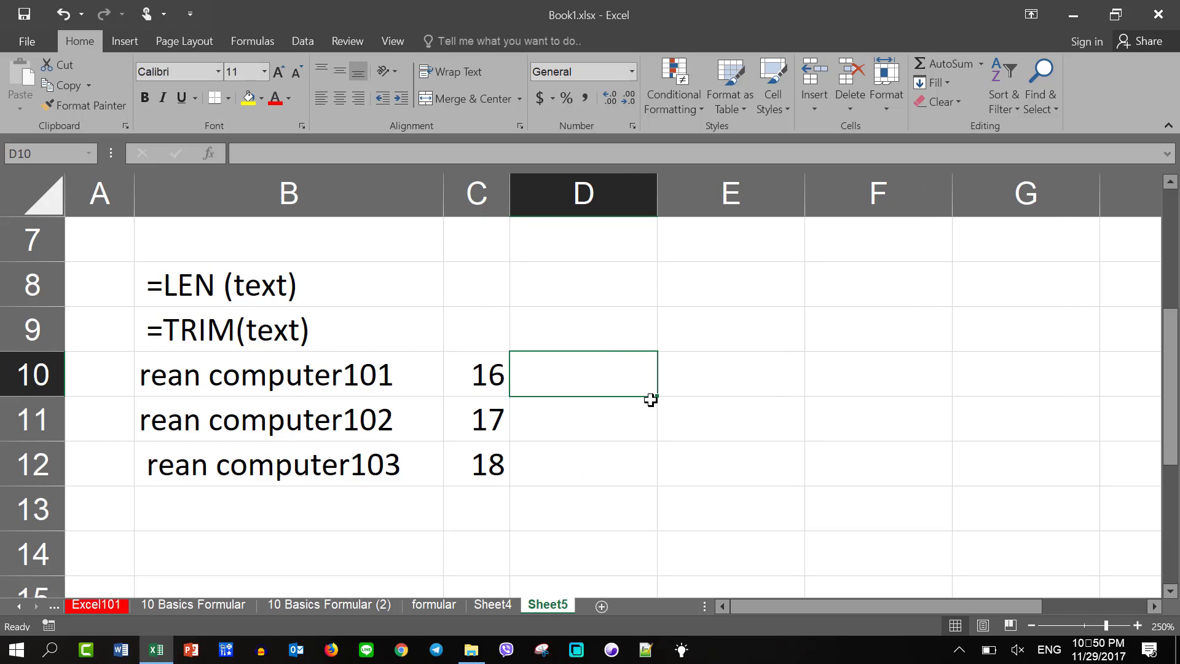
text(=)
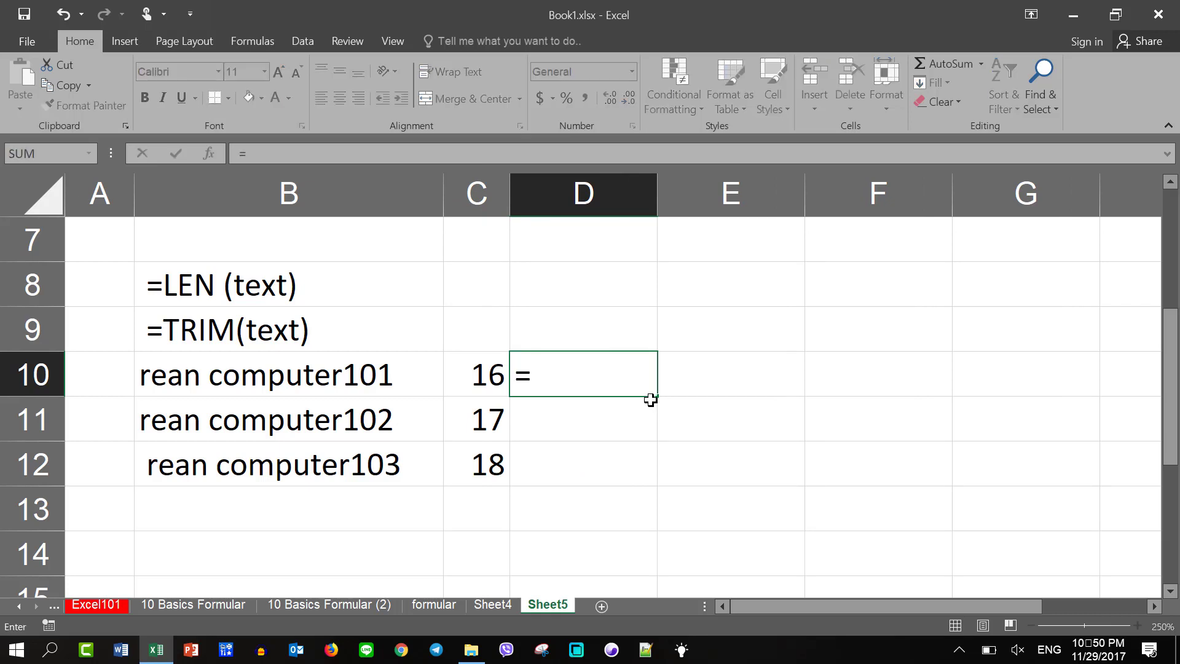
text(trim)
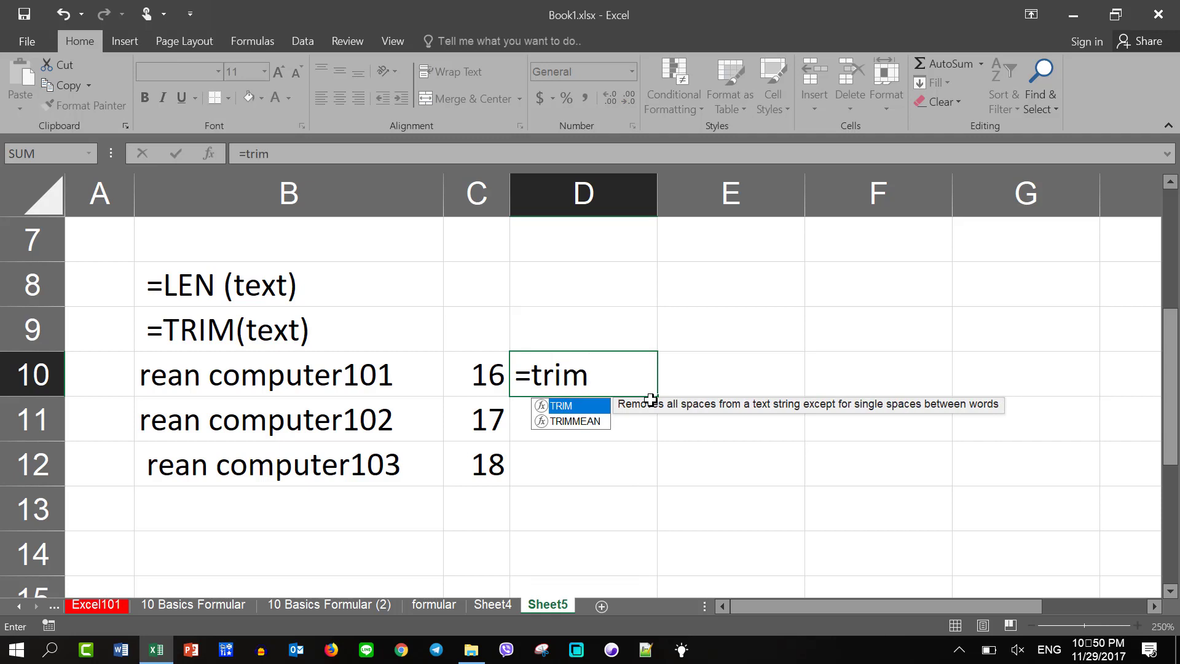
text(()
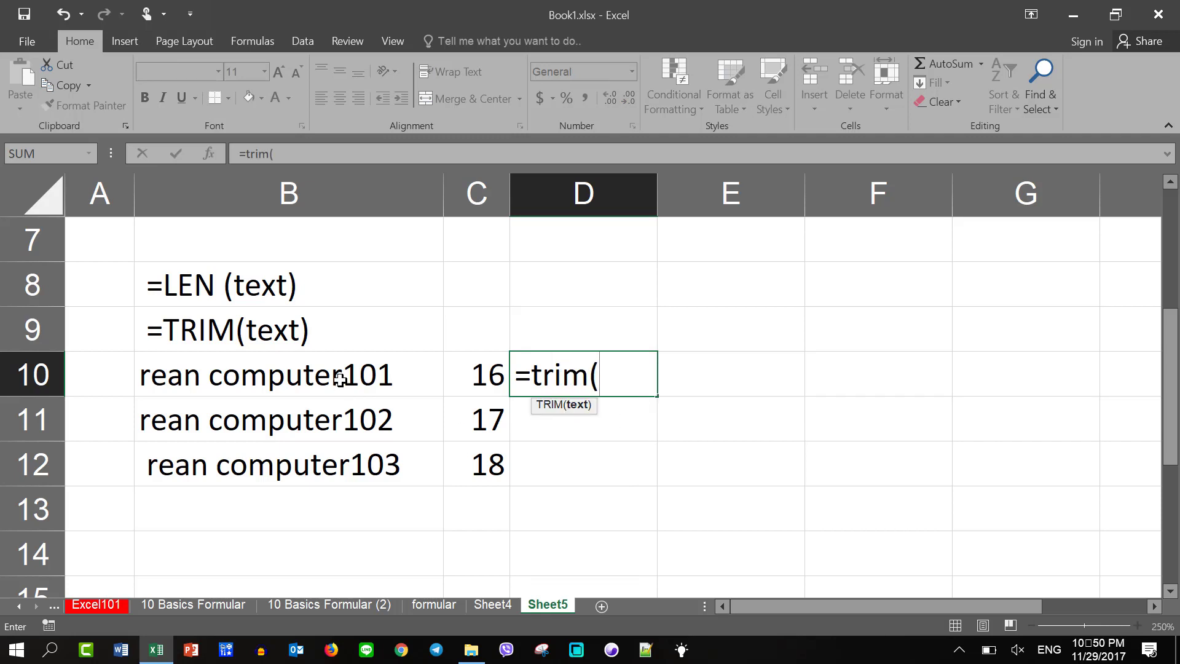
click(342, 378)
text())
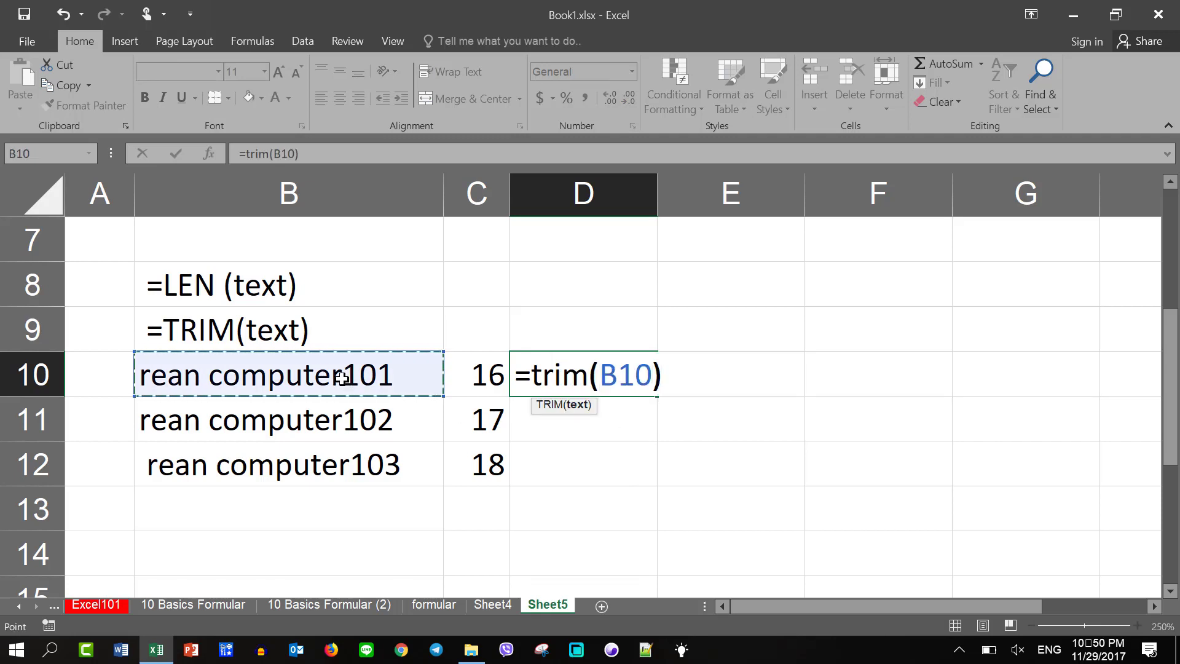
key(Return)
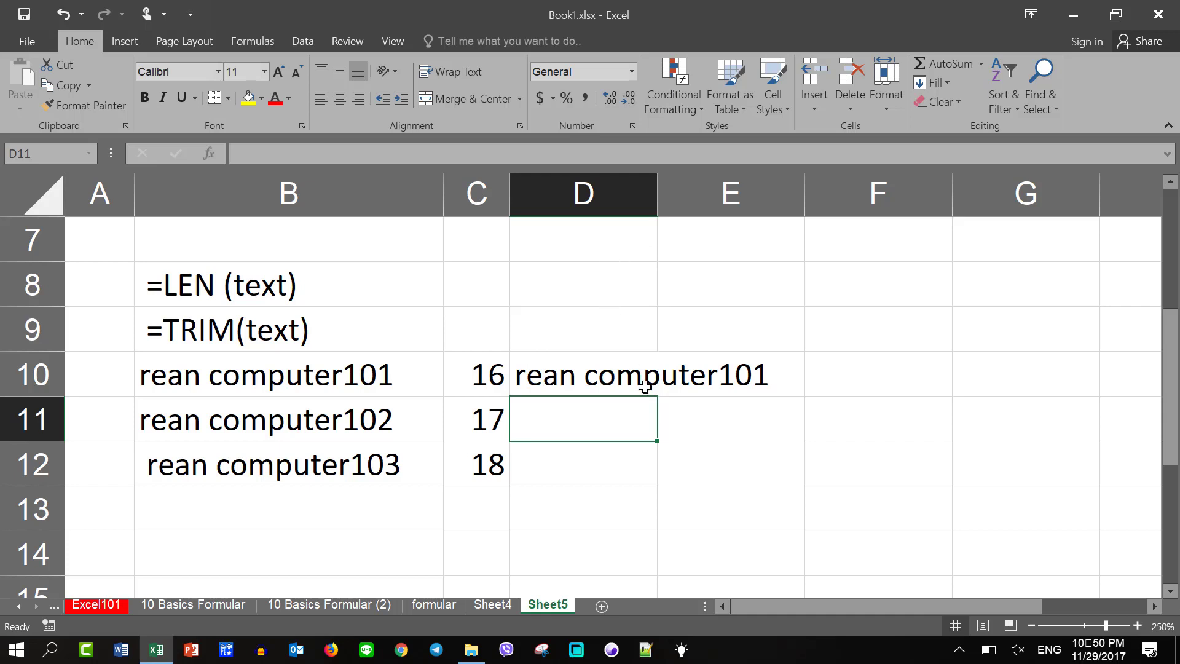
Step: Enter =TRIM(B11) in D11 and =TRIM(B12) in D12
text(=)
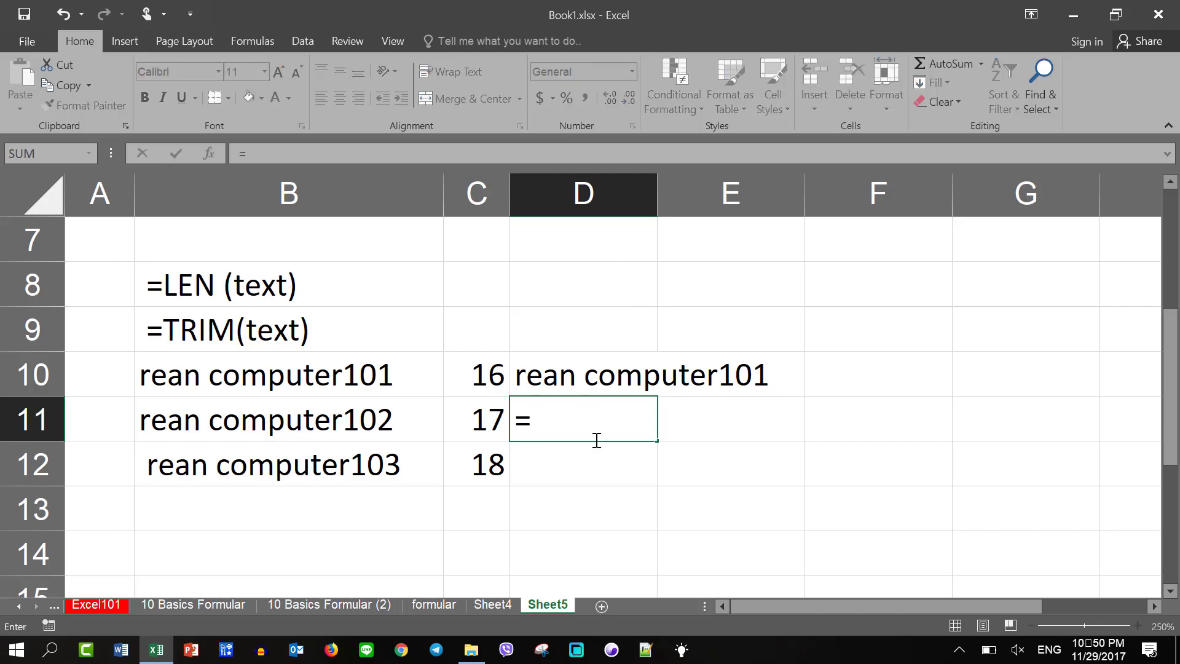
text(trim)
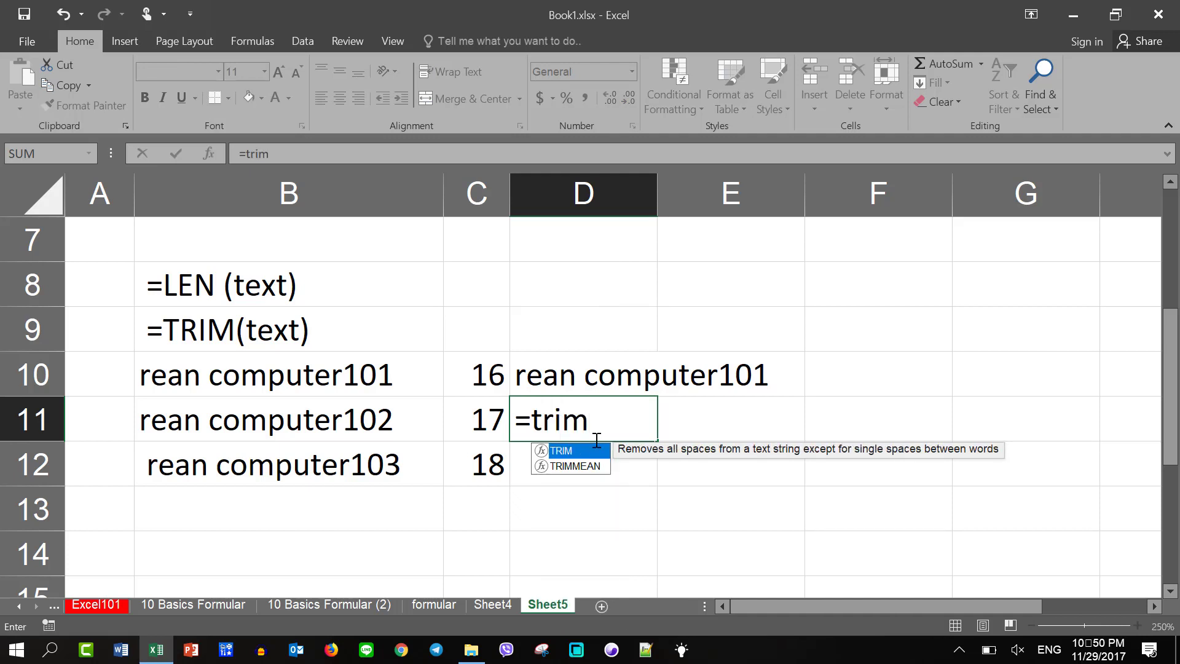
text(()
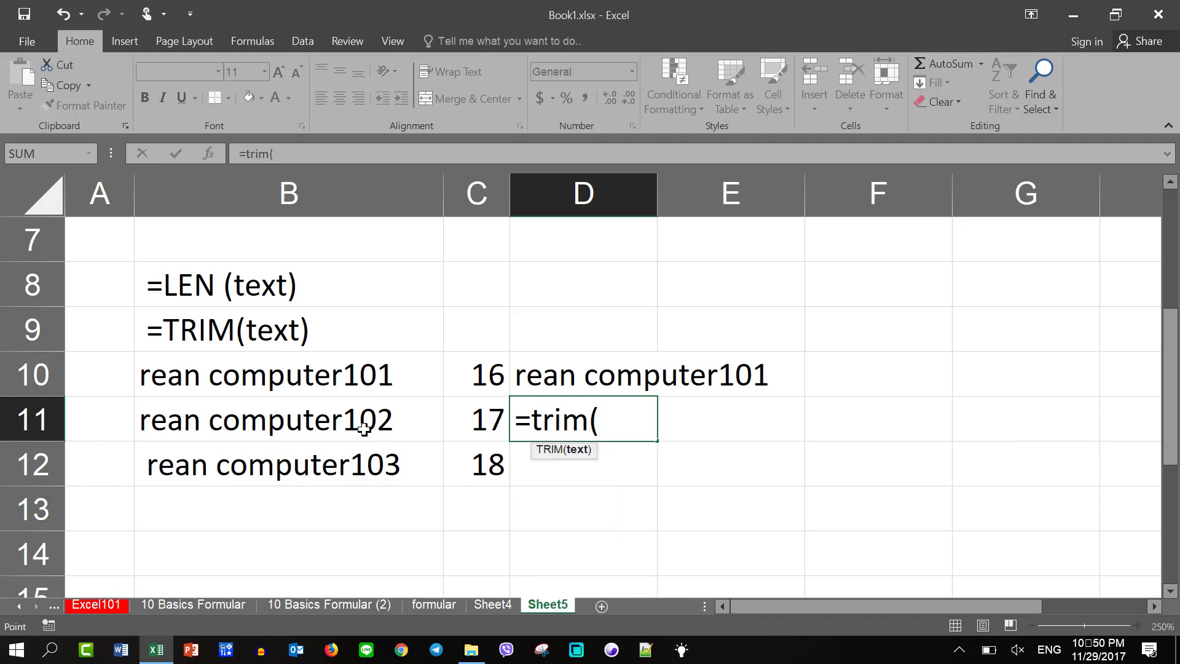
click(365, 429)
text())
key(Return)
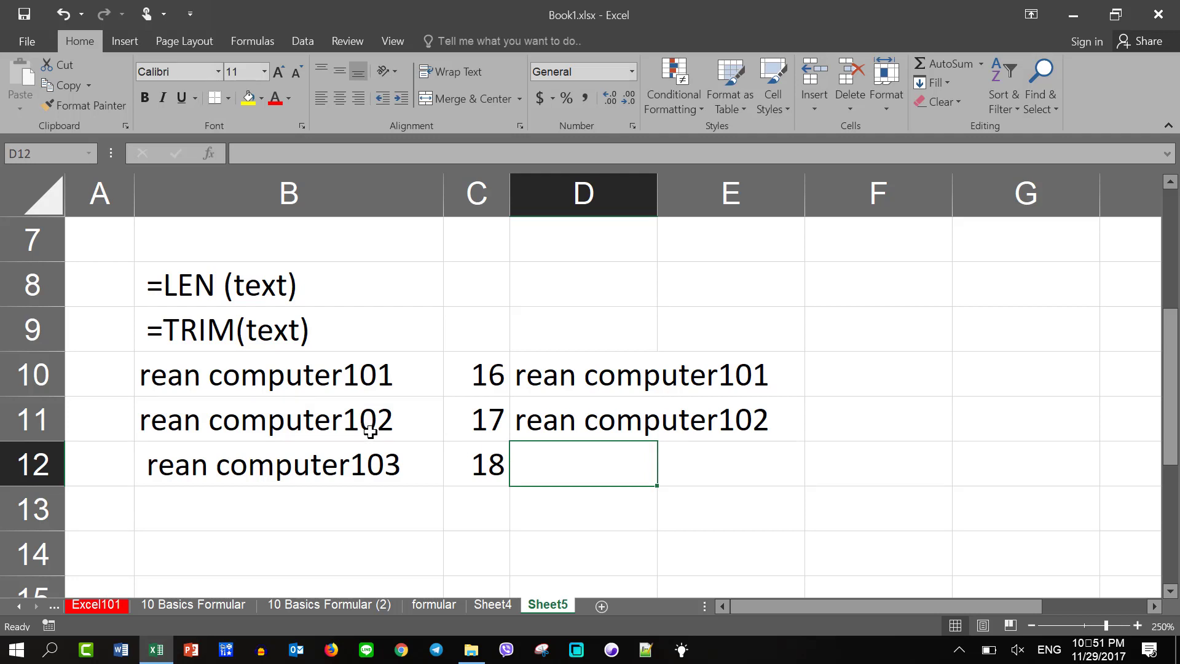
text(=tr)
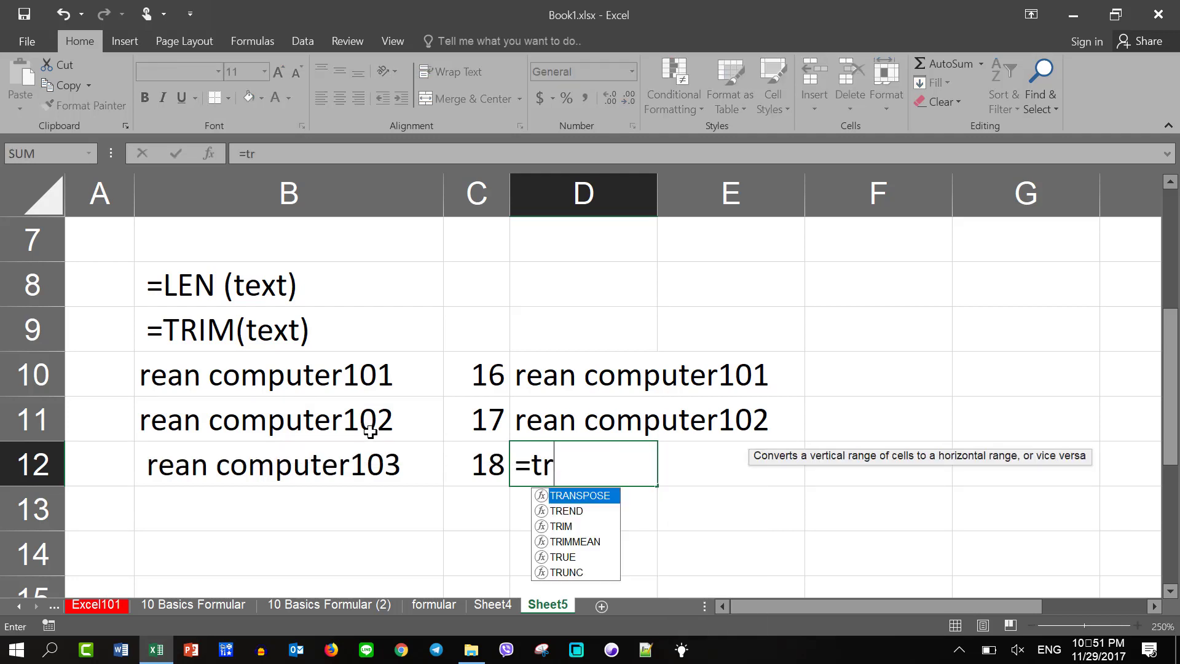
text(im()
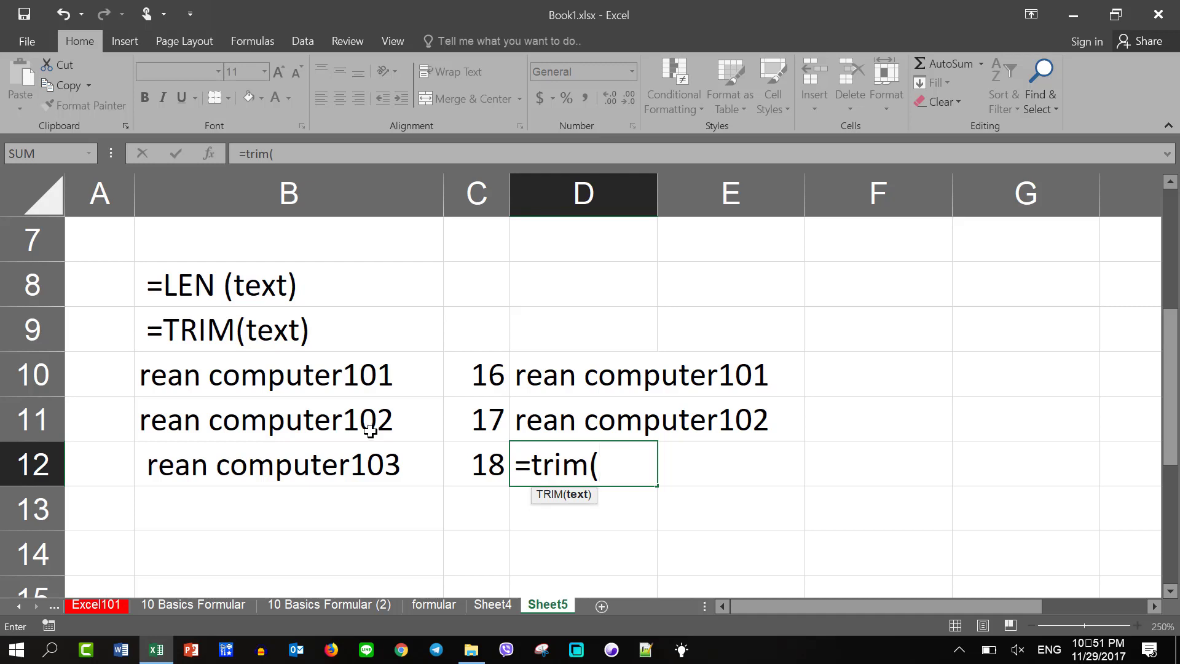
click(245, 470)
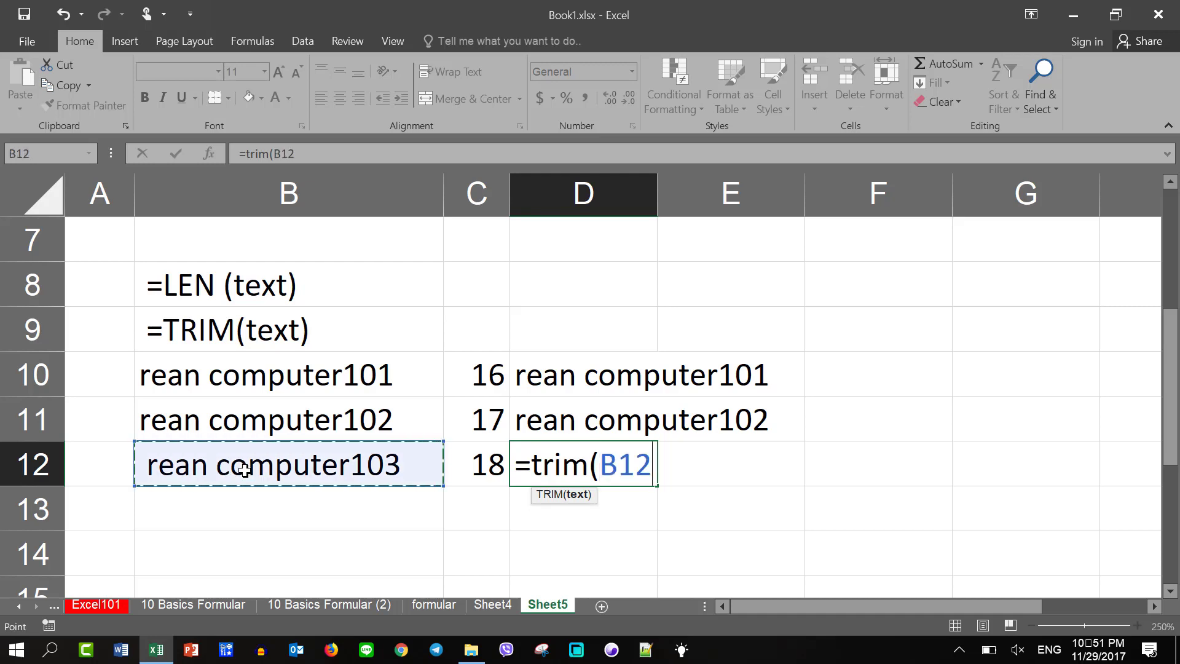
text())
key(Return)
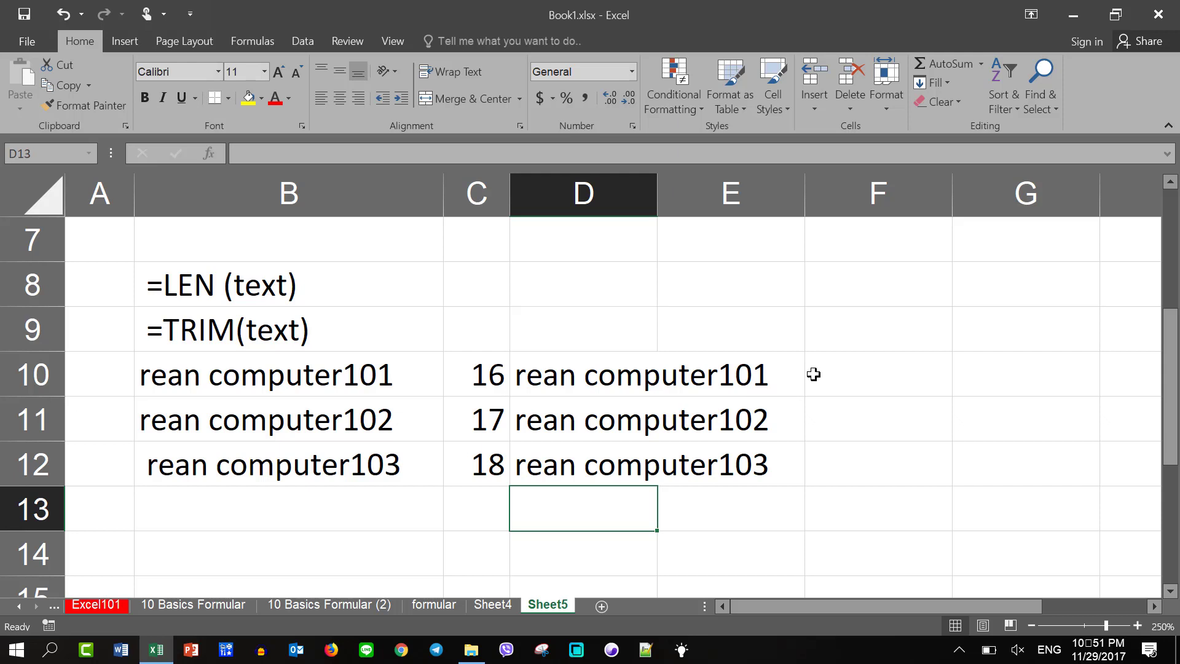
Step: Widen column D, enter =LEN(D10) in E10 and copy it down to E12
drag(657, 196, 789, 223)
click(855, 371)
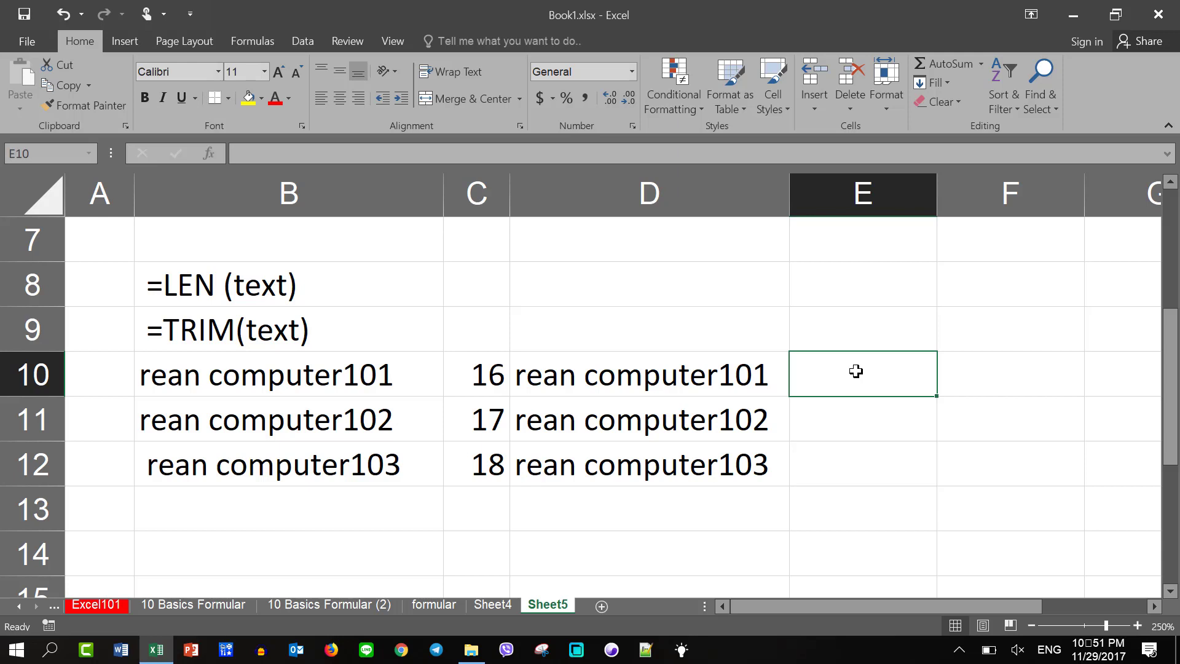
text(c)
key(BackSpace)
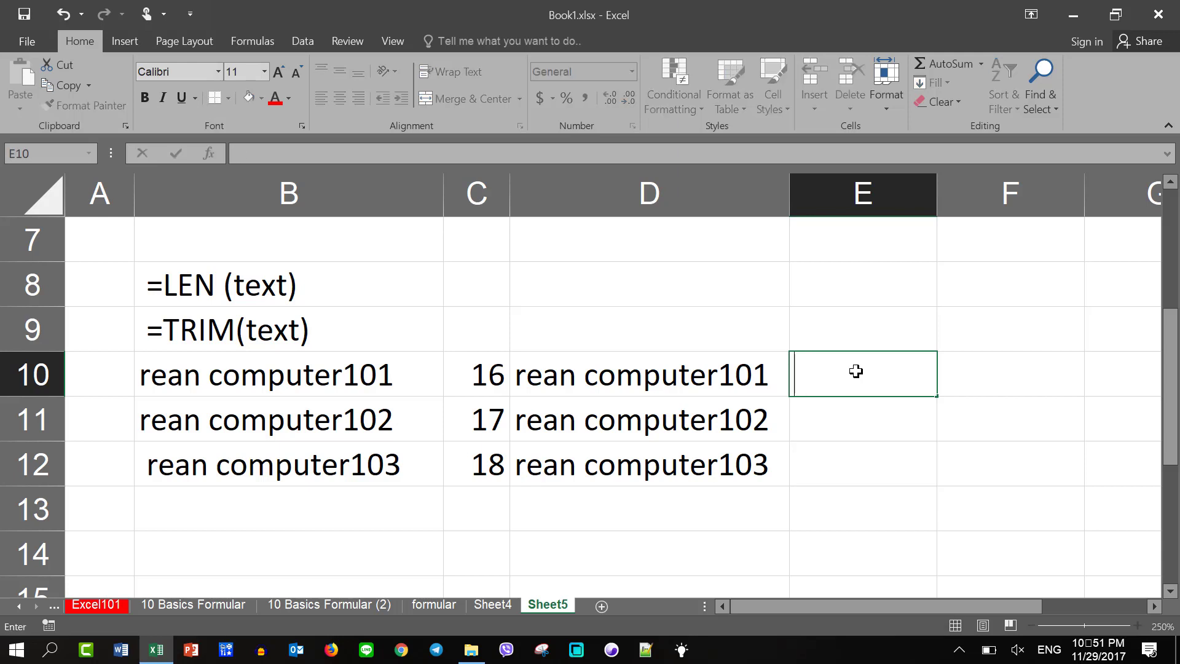
text(=len)
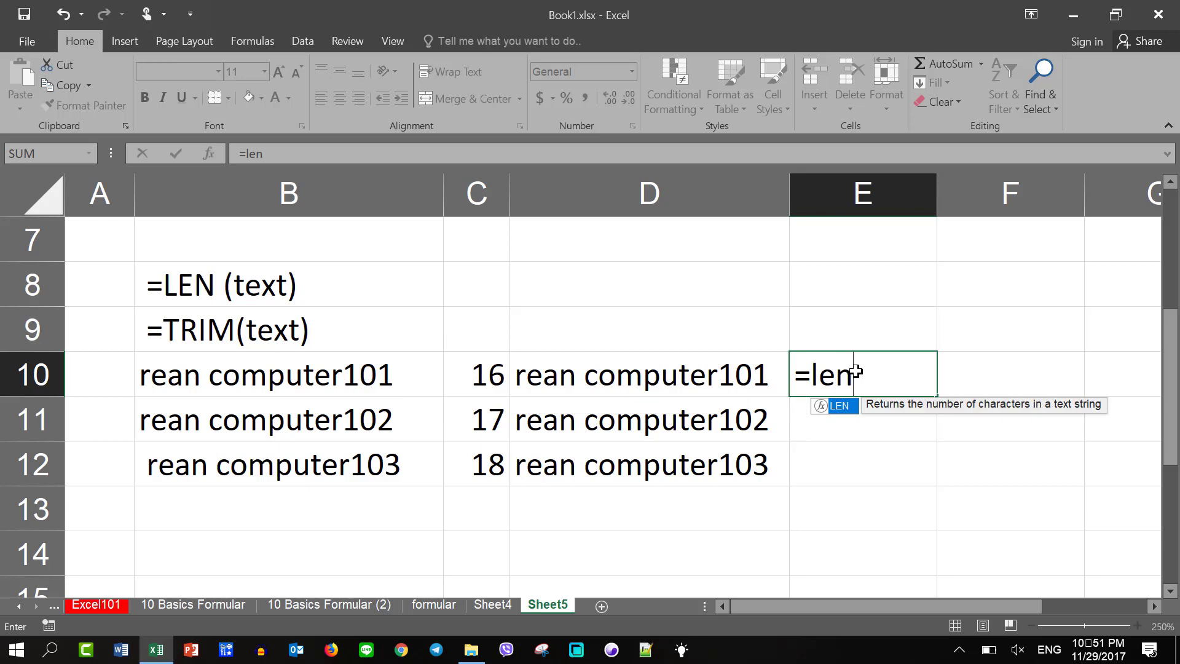
text(()
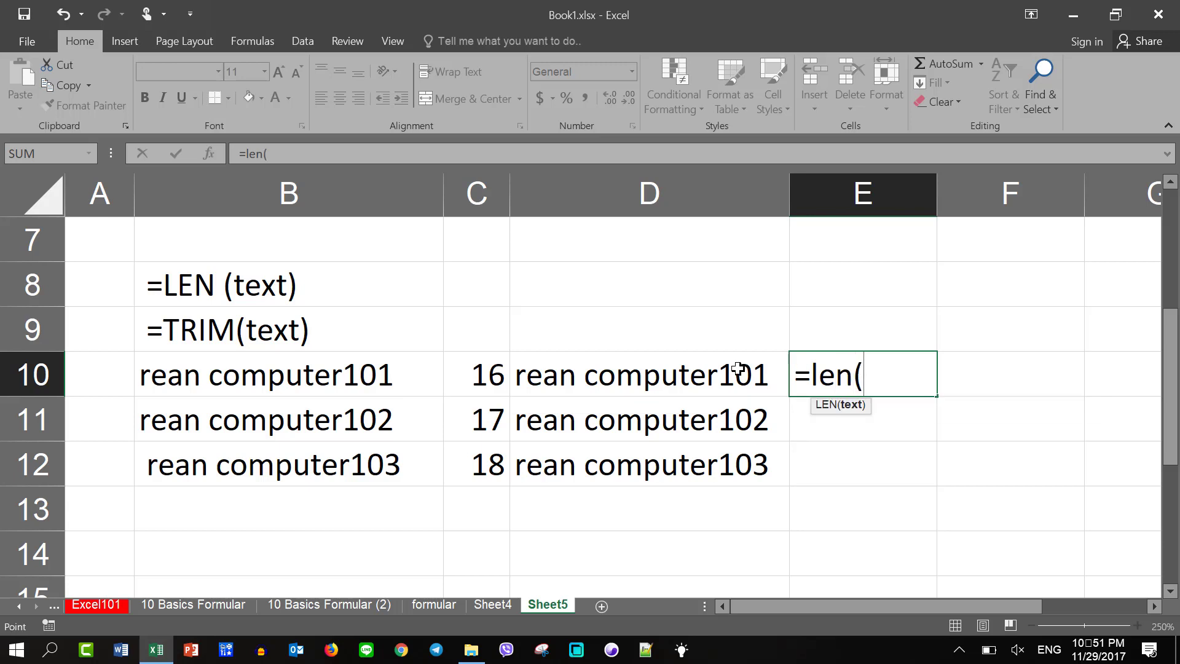
click(737, 367)
text())
key(Return)
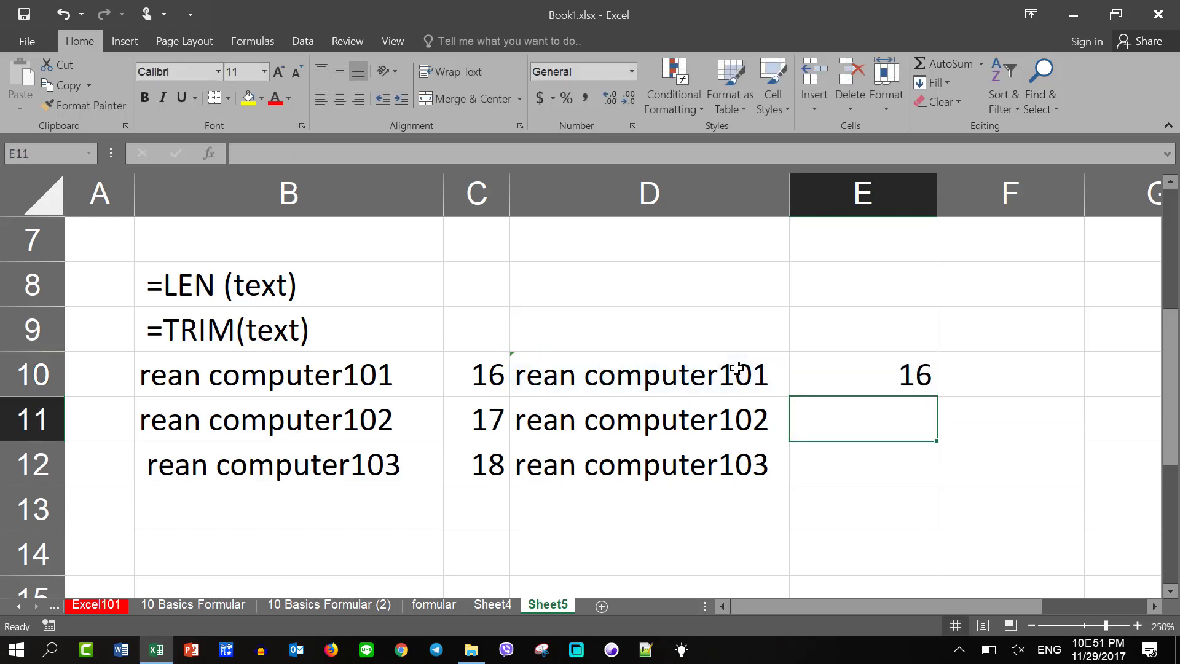
click(872, 375)
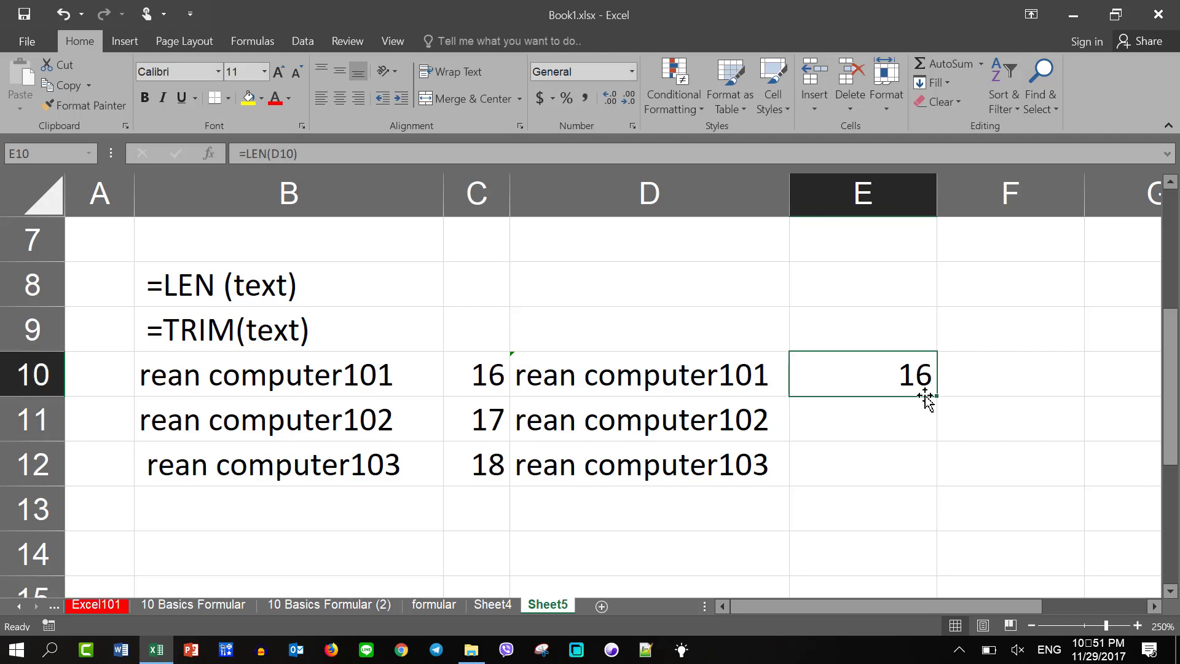
drag(940, 400, 941, 473)
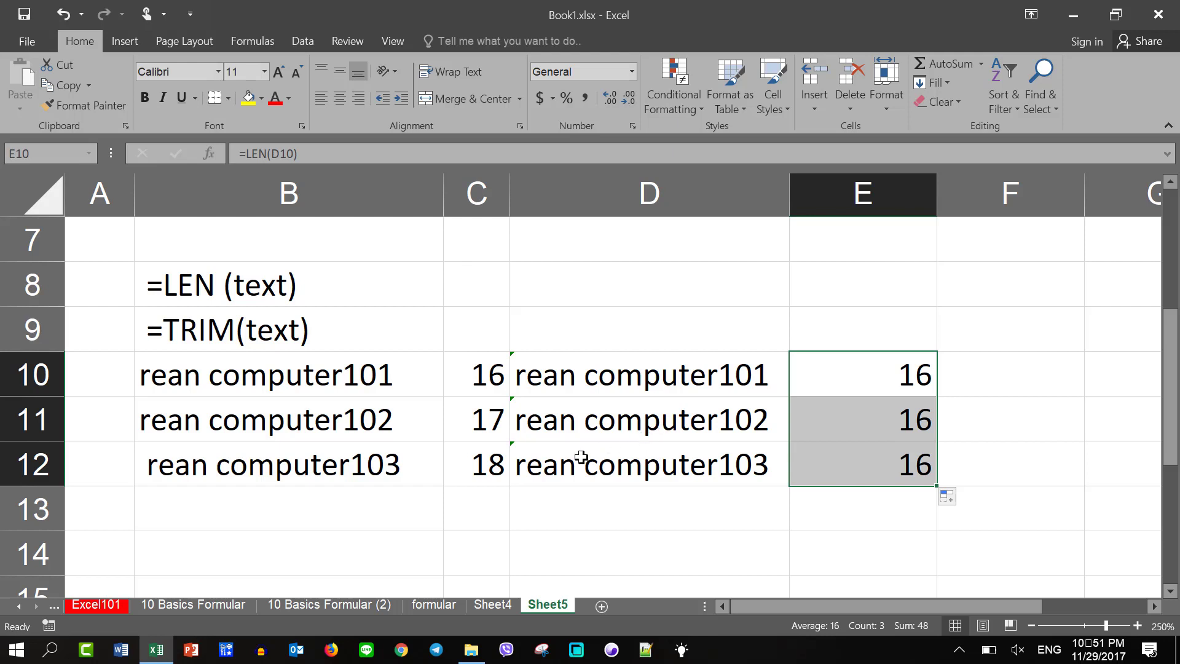
click(331, 467)
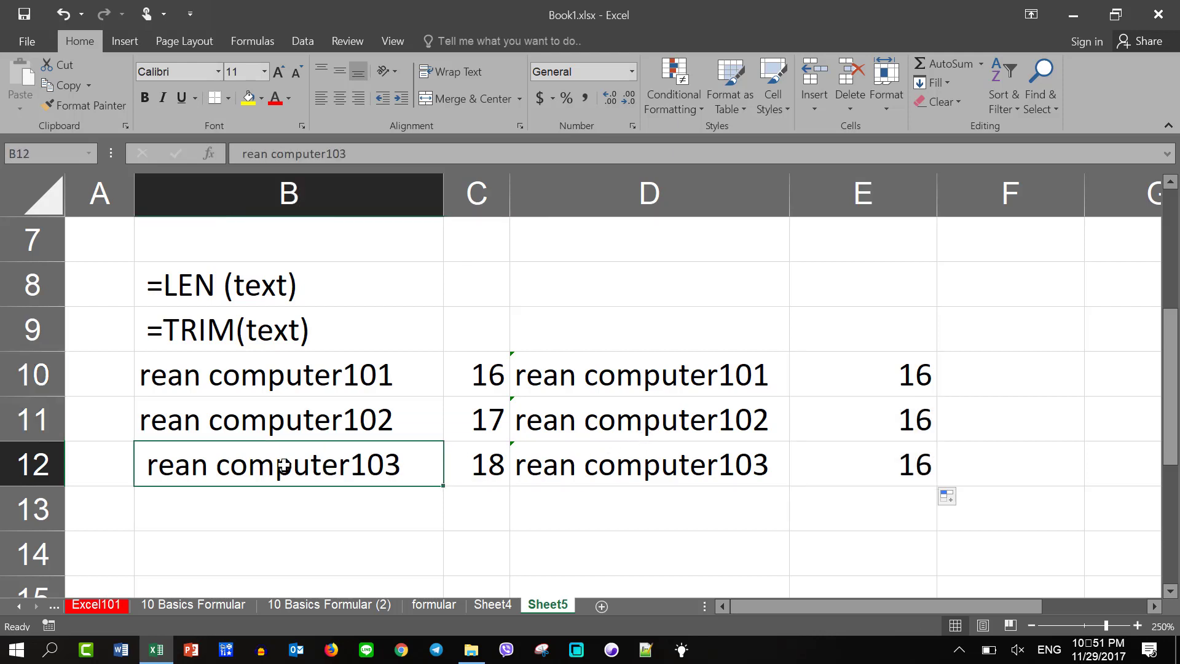
Step: Enter the nested formula =LEN(TRIM(B12)) in B13, which returns 16
click(290, 516)
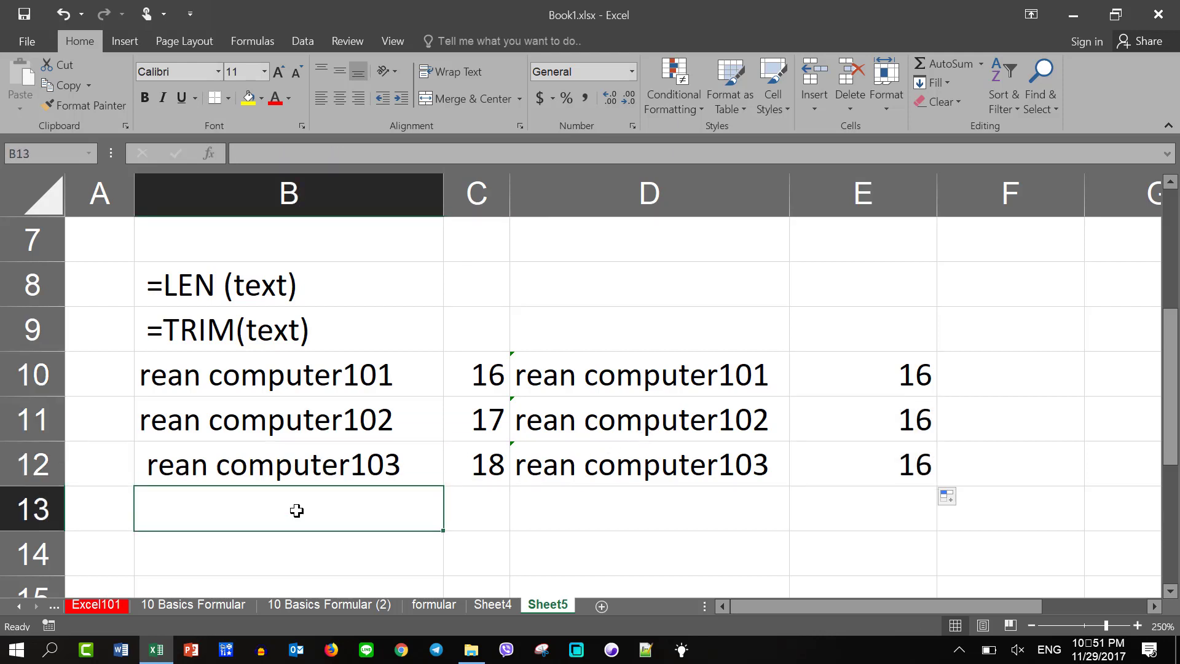
text(=)
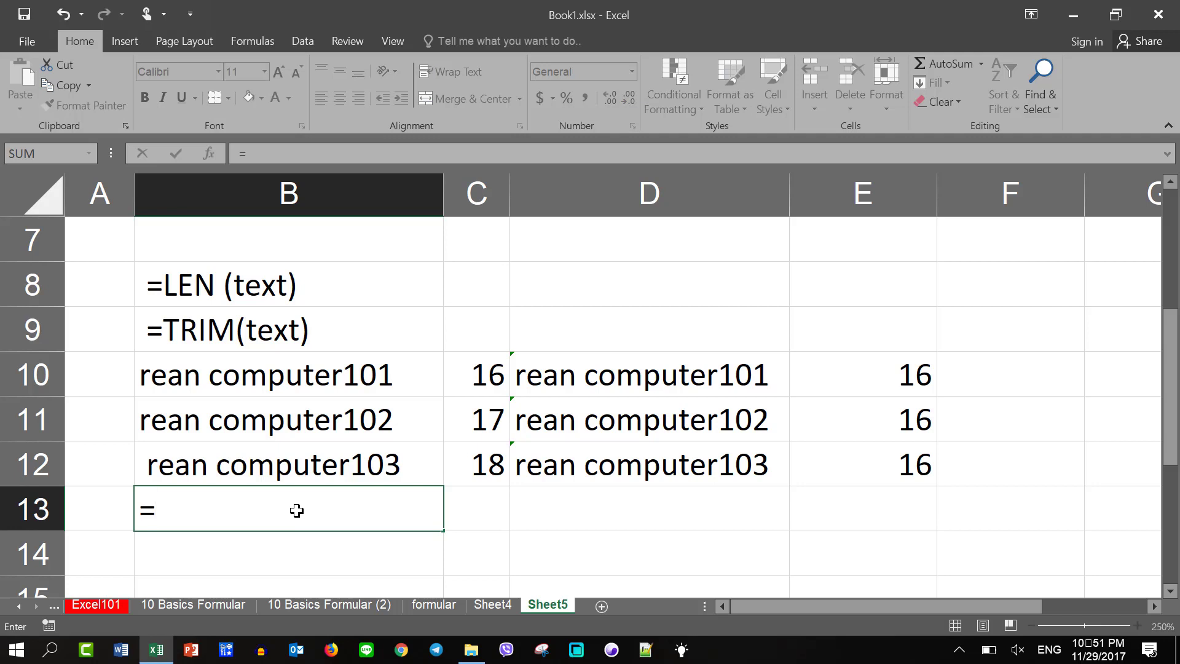
text(le)
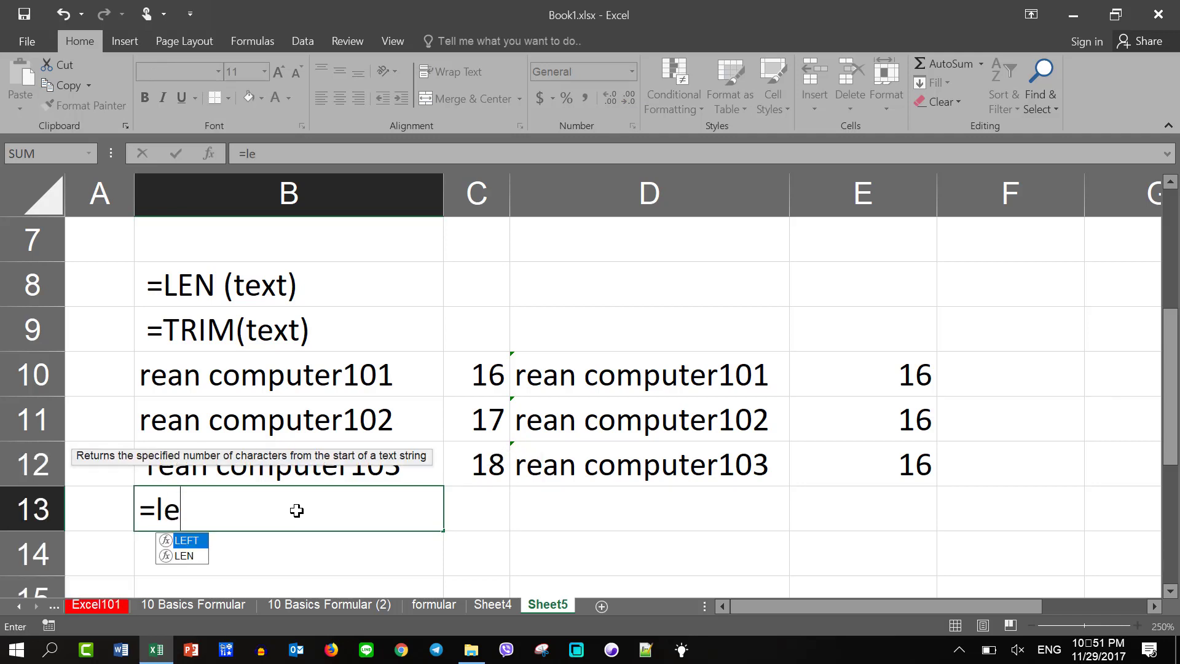
text(n()
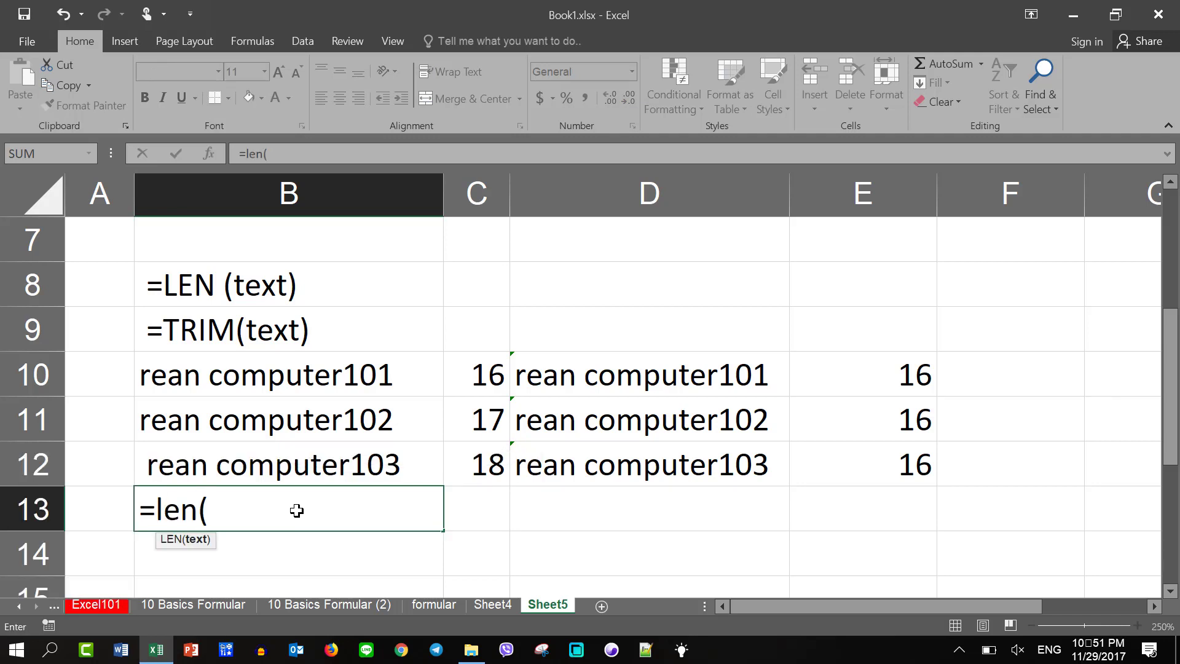
text(trim)
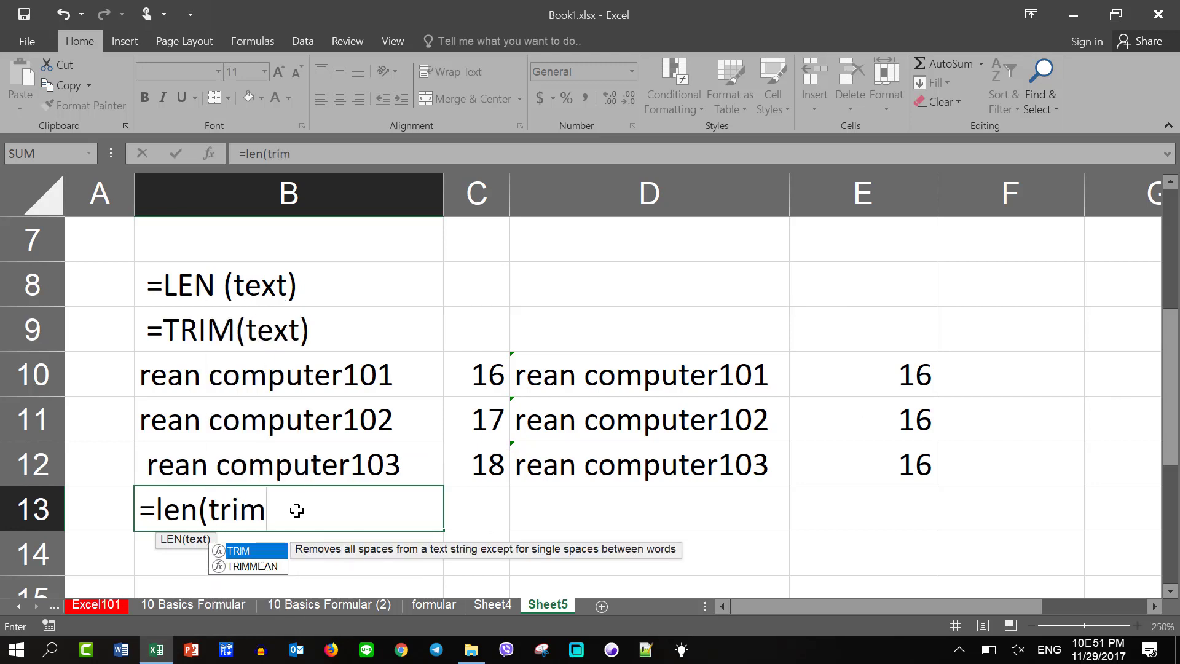
text(()
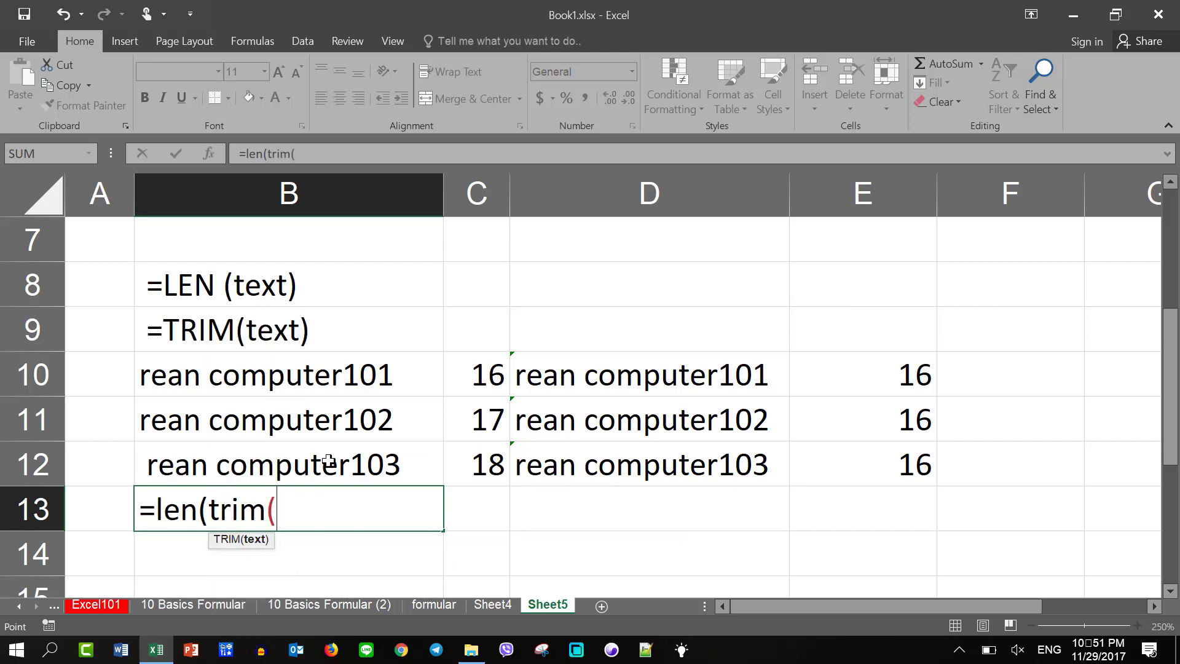
click(328, 462)
text())
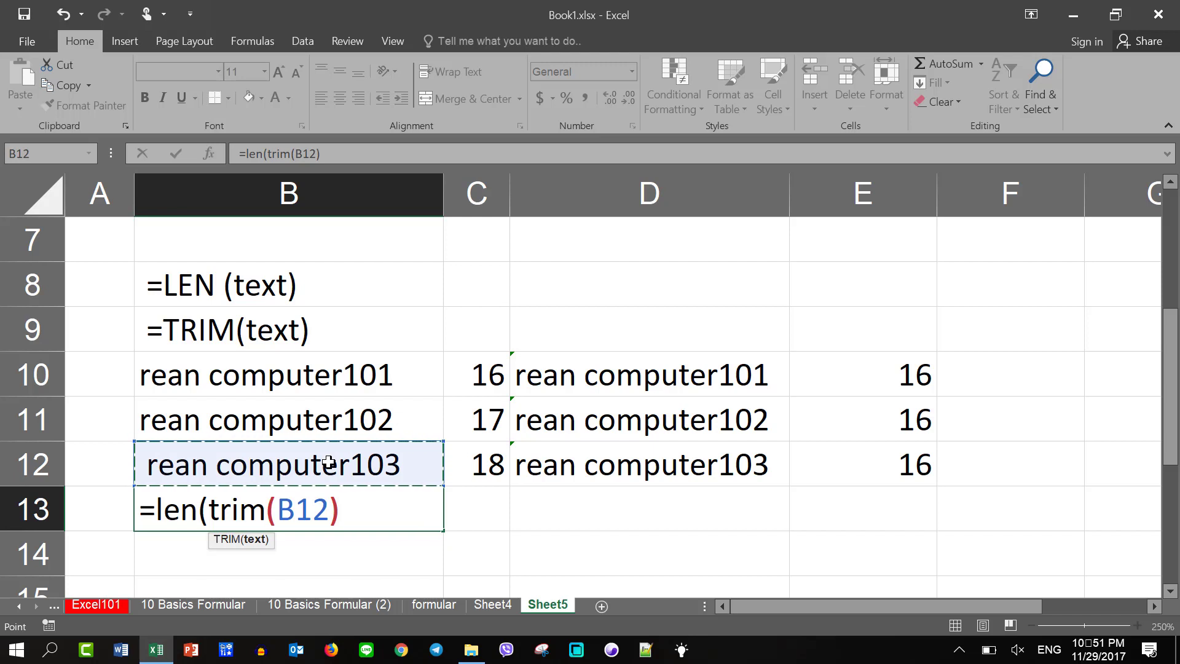
text())
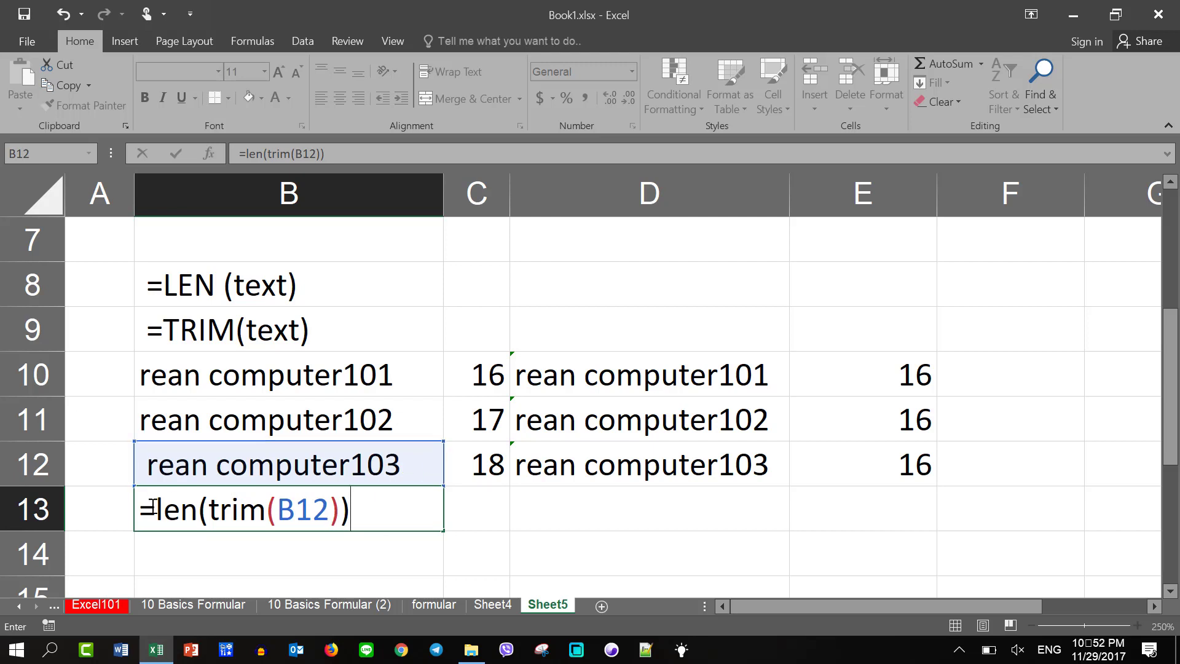
key(Return)
click(381, 504)
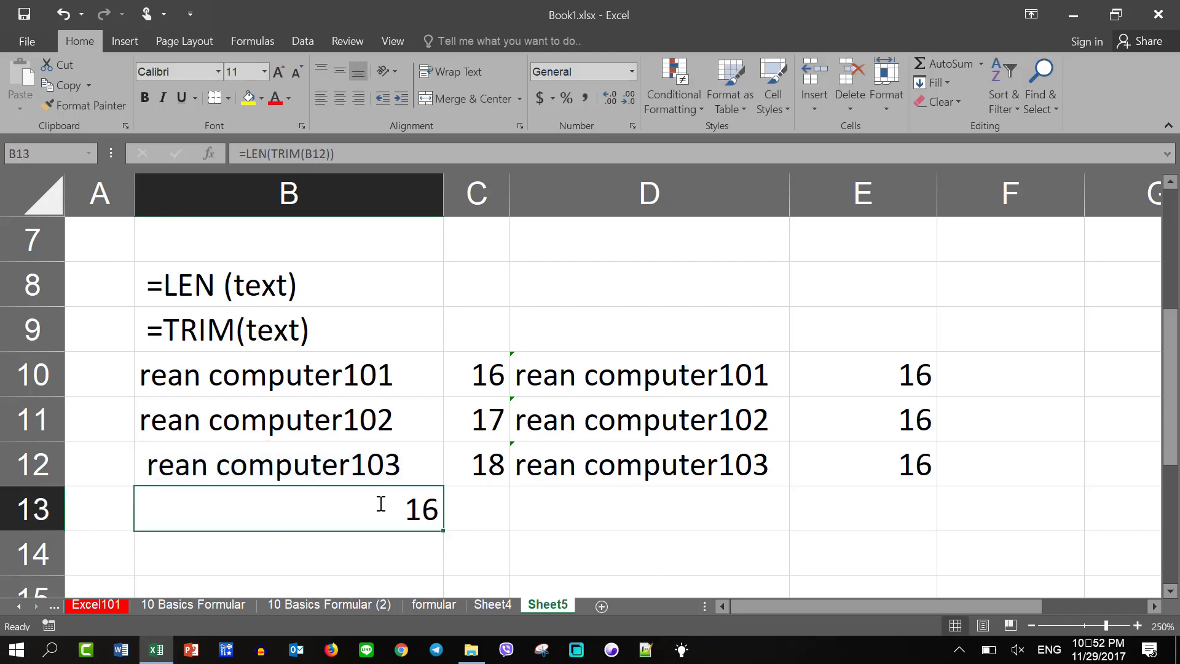
Step: Widen column C and replace C10's formula with =LEN(TRIM(B10))
click(501, 376)
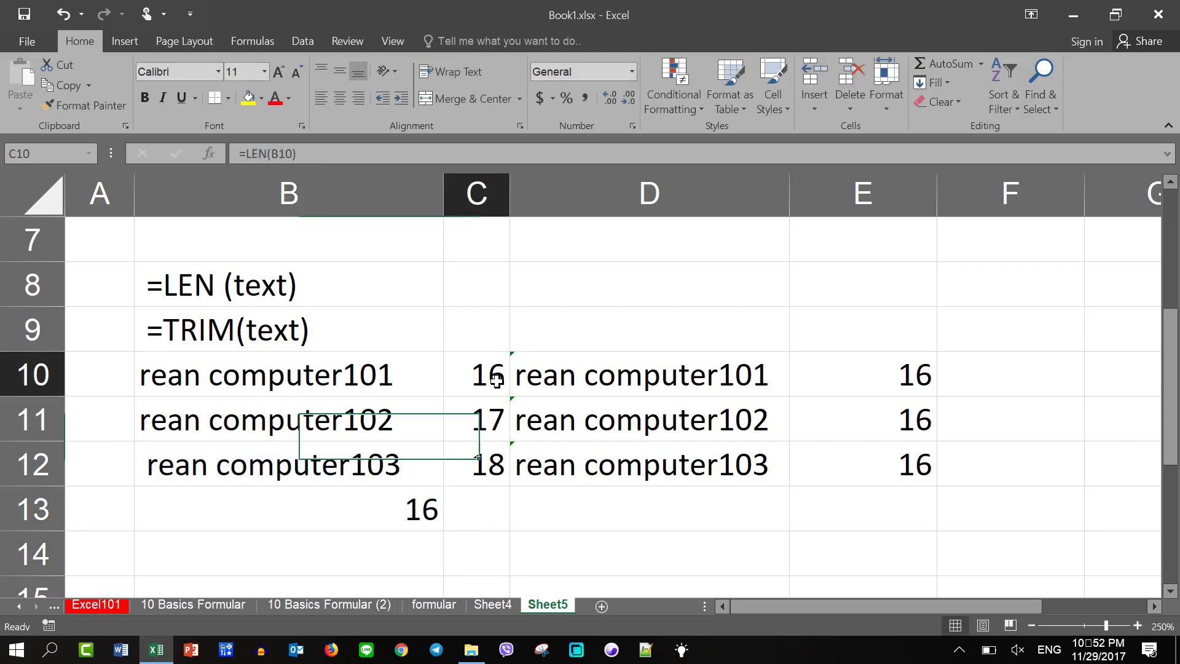
drag(510, 197, 658, 240)
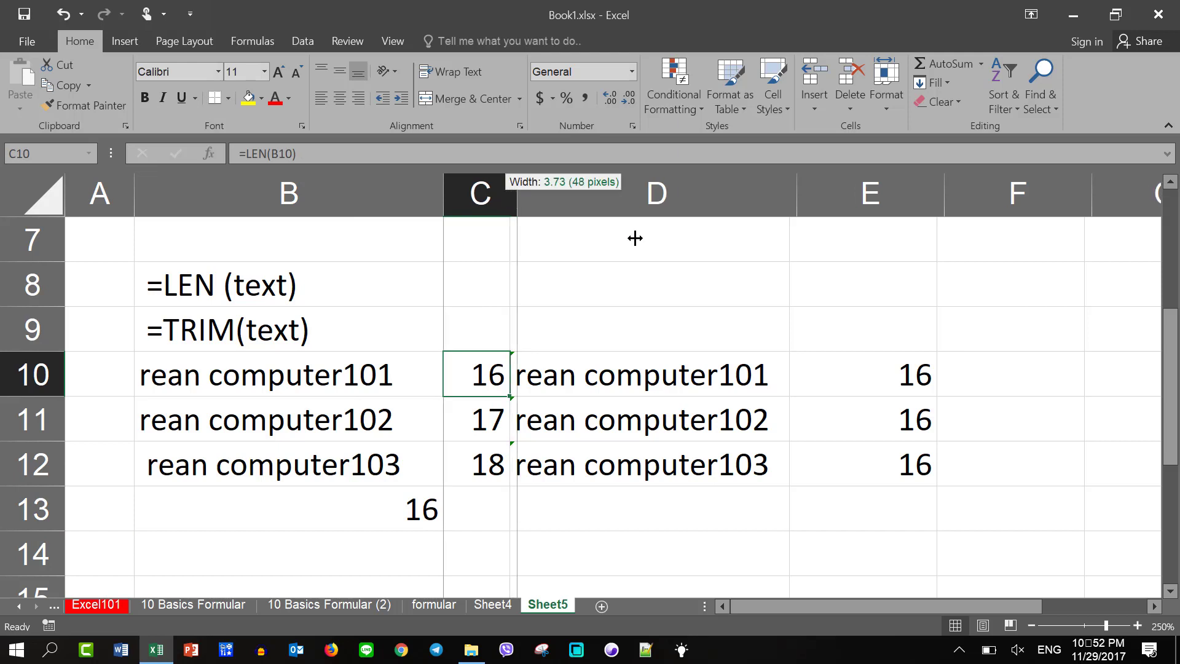
text(=)
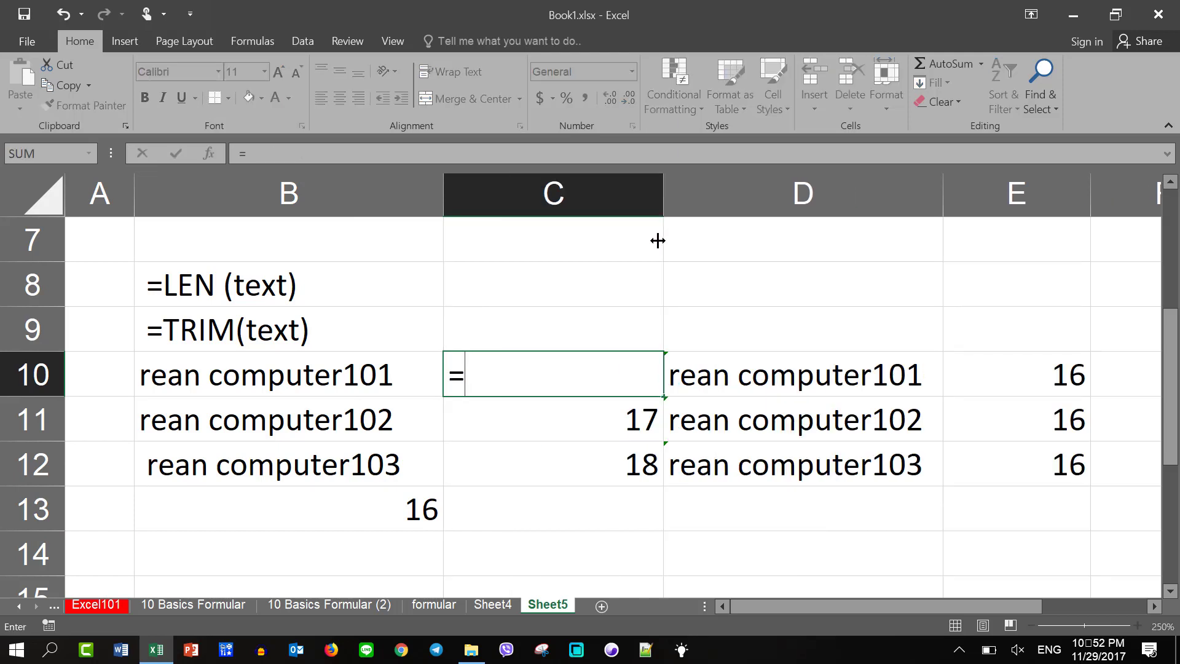
text(len()
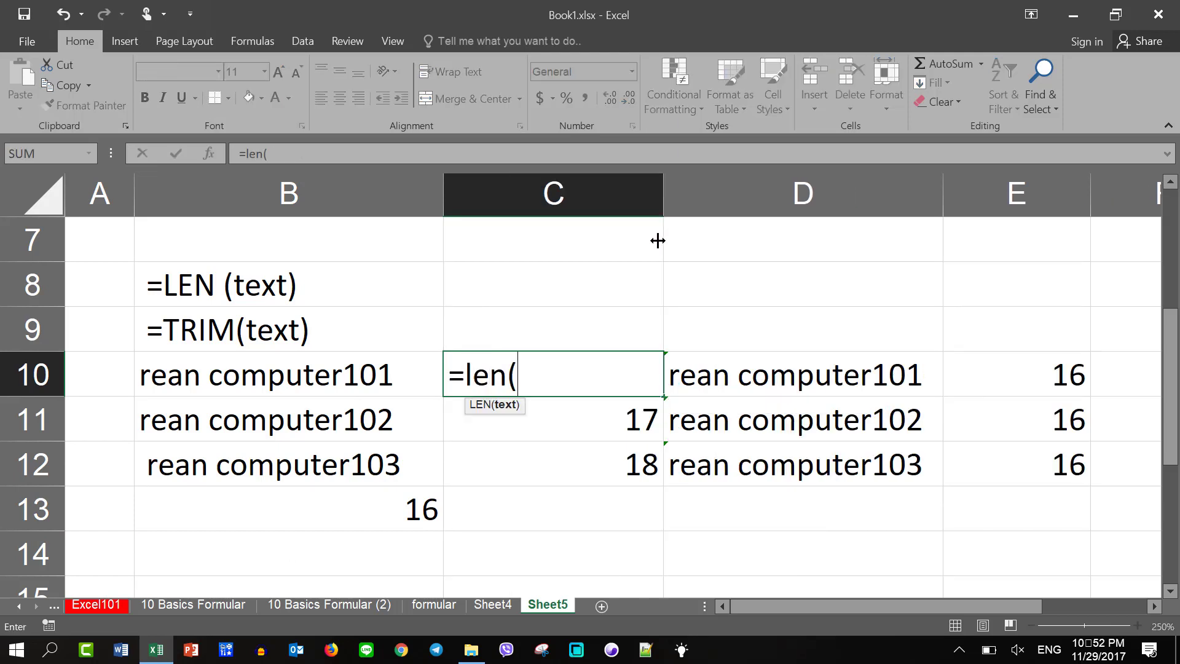
text(trim)
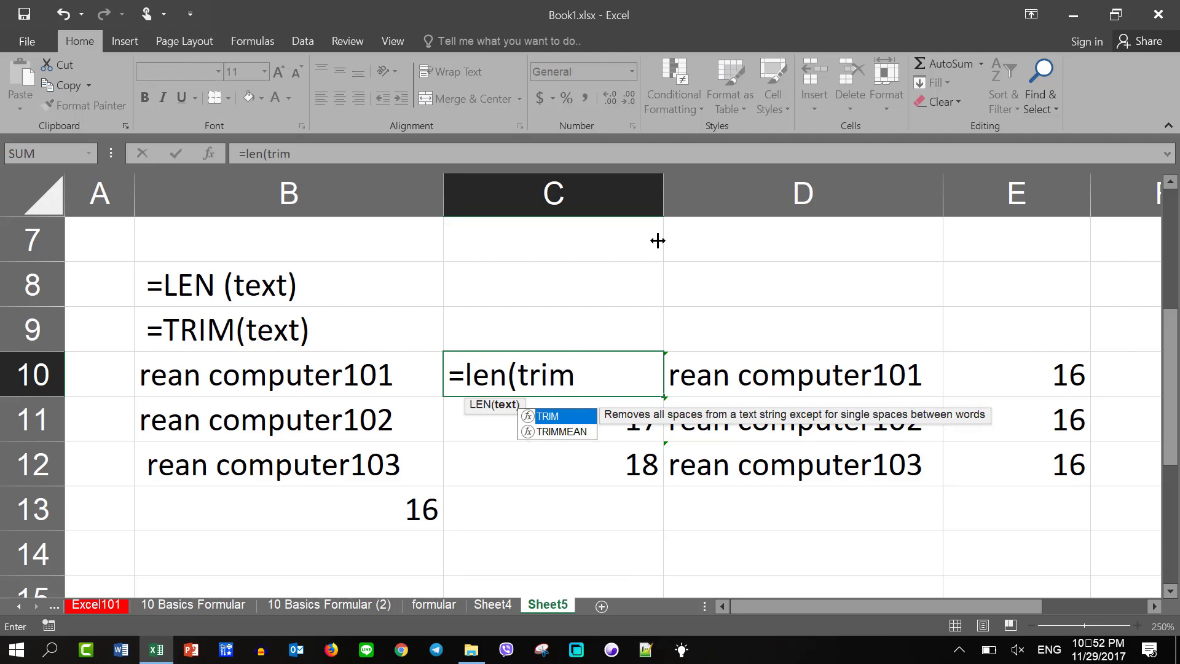
text(()
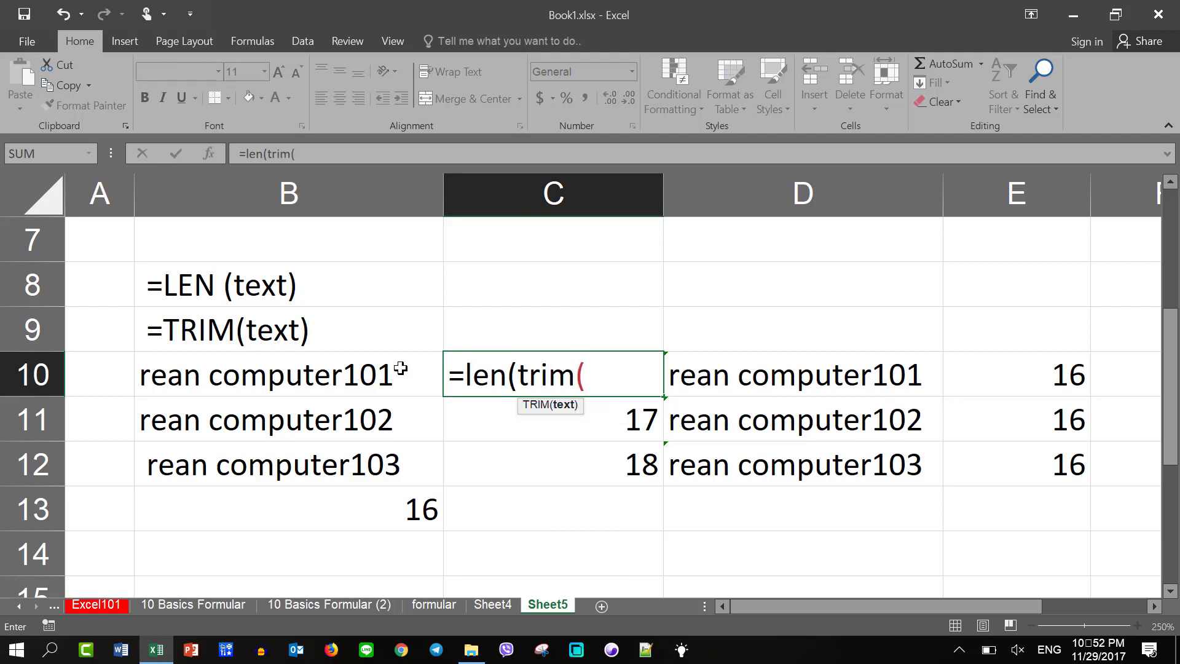
click(400, 369)
text())
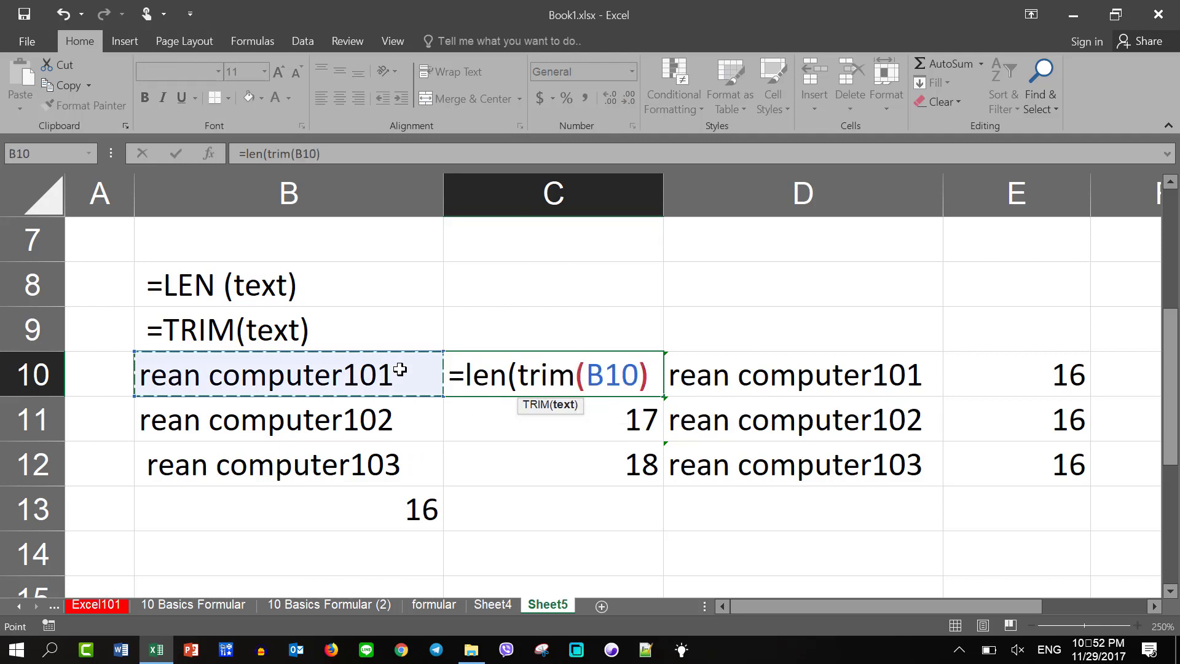
text())
key(Return)
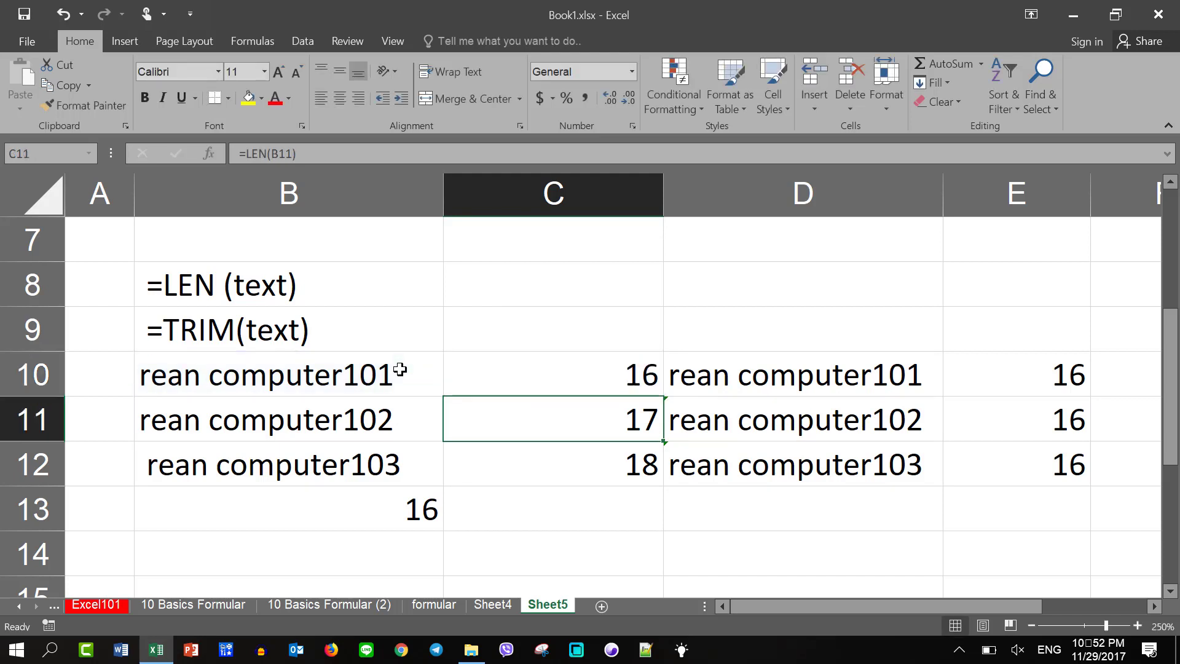
Step: Copy the trimmed-length formula down to C12 and verify C12 reads =LEN(TRIM(B12))
click(538, 389)
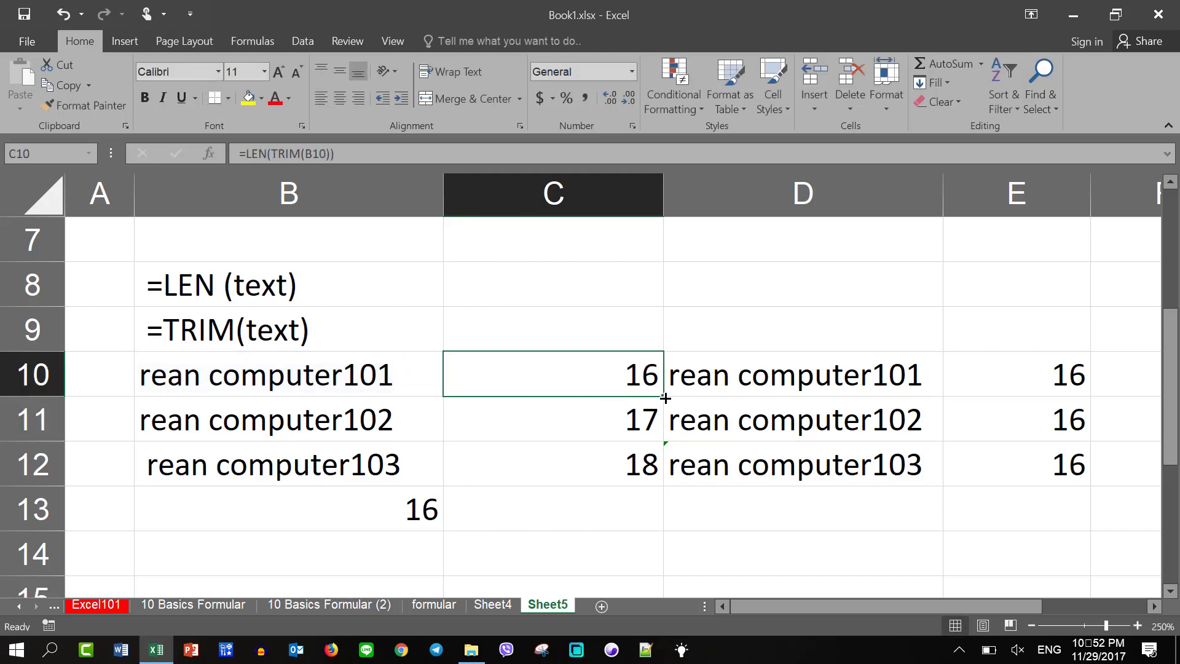
drag(663, 396, 659, 480)
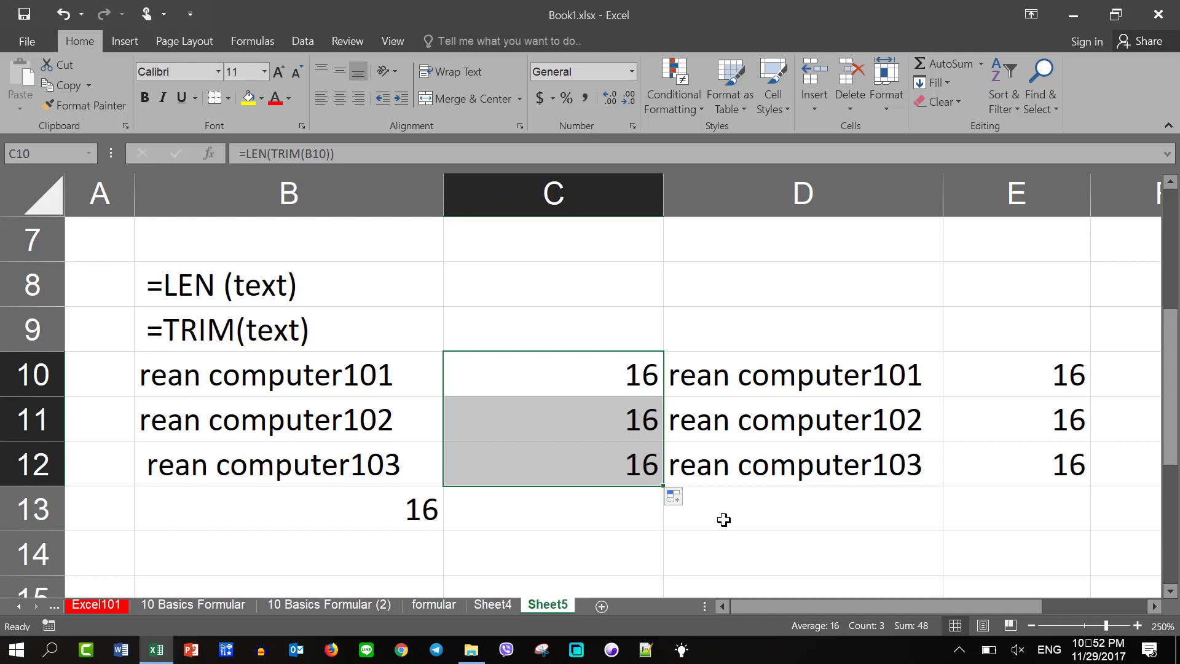
double_click(591, 459)
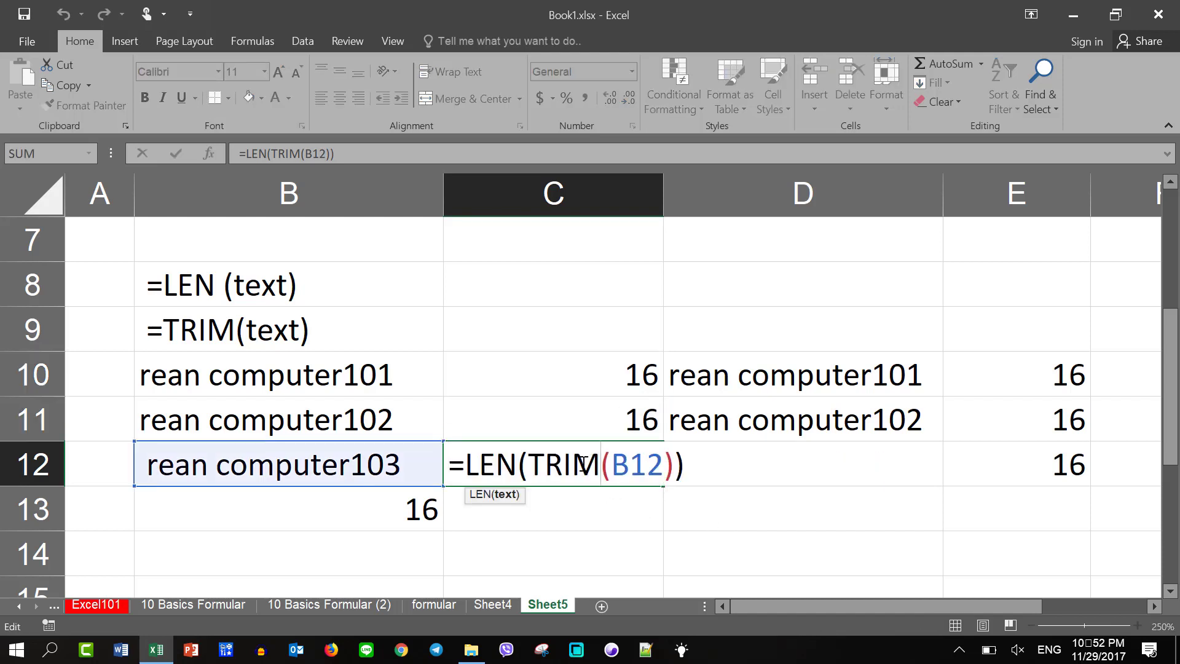
mouse_move(674, 462)
mouse_down()
mouse_move(536, 461)
mouse_move(522, 444)
mouse_up()
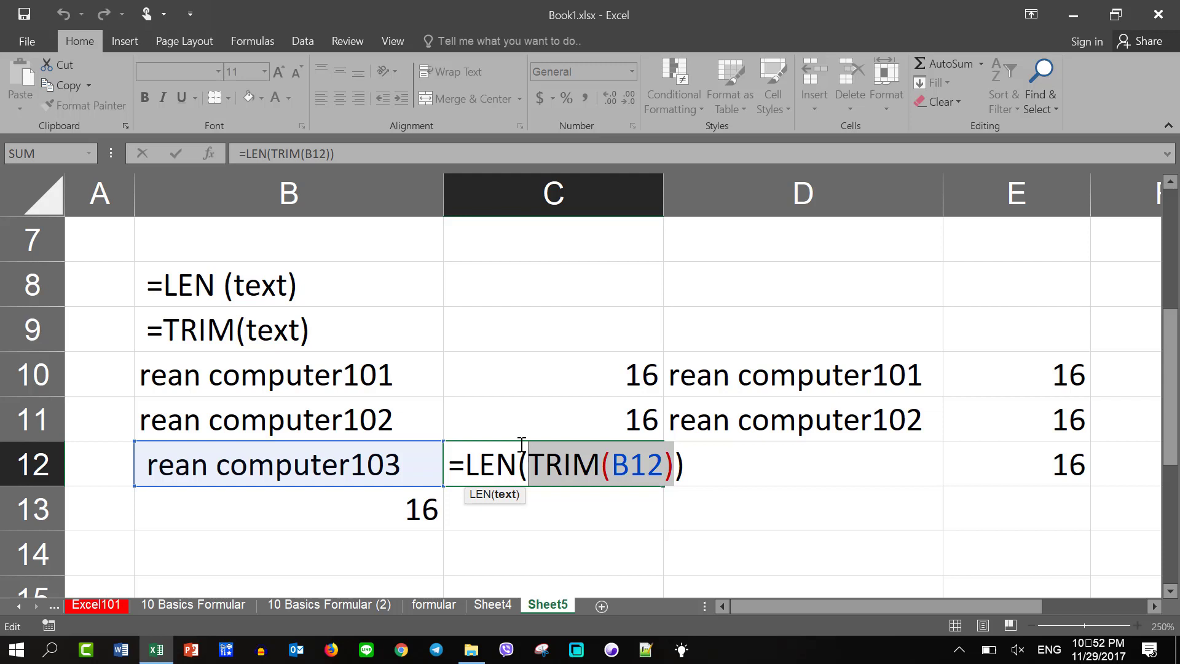
key(Return)
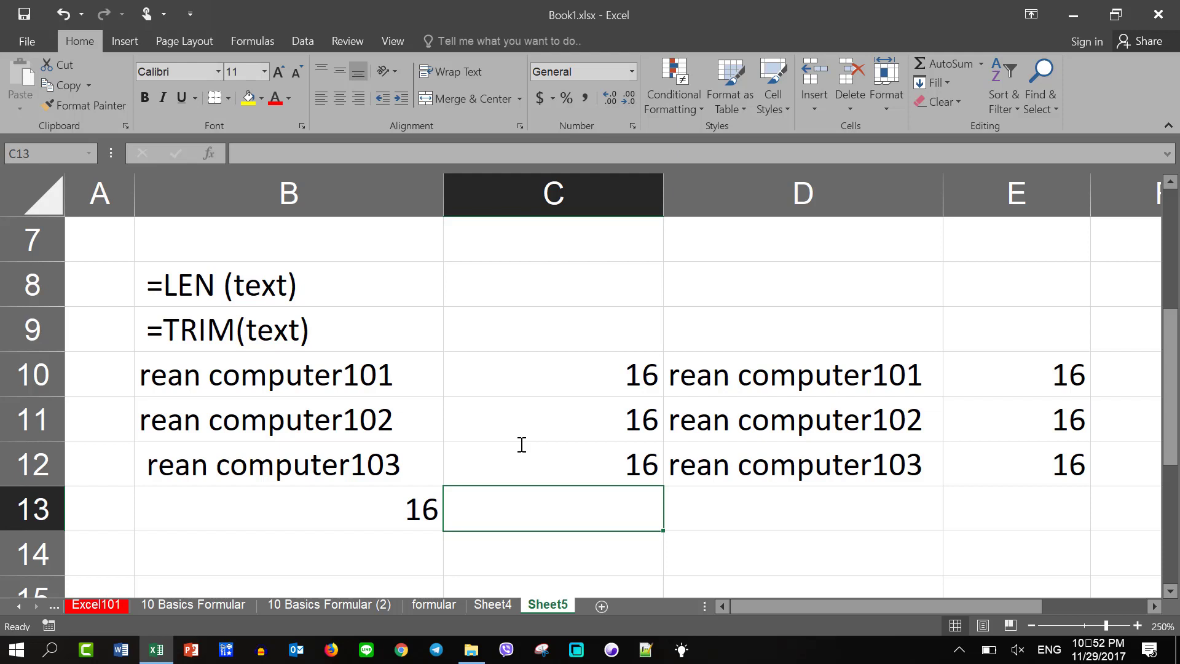
click(848, 460)
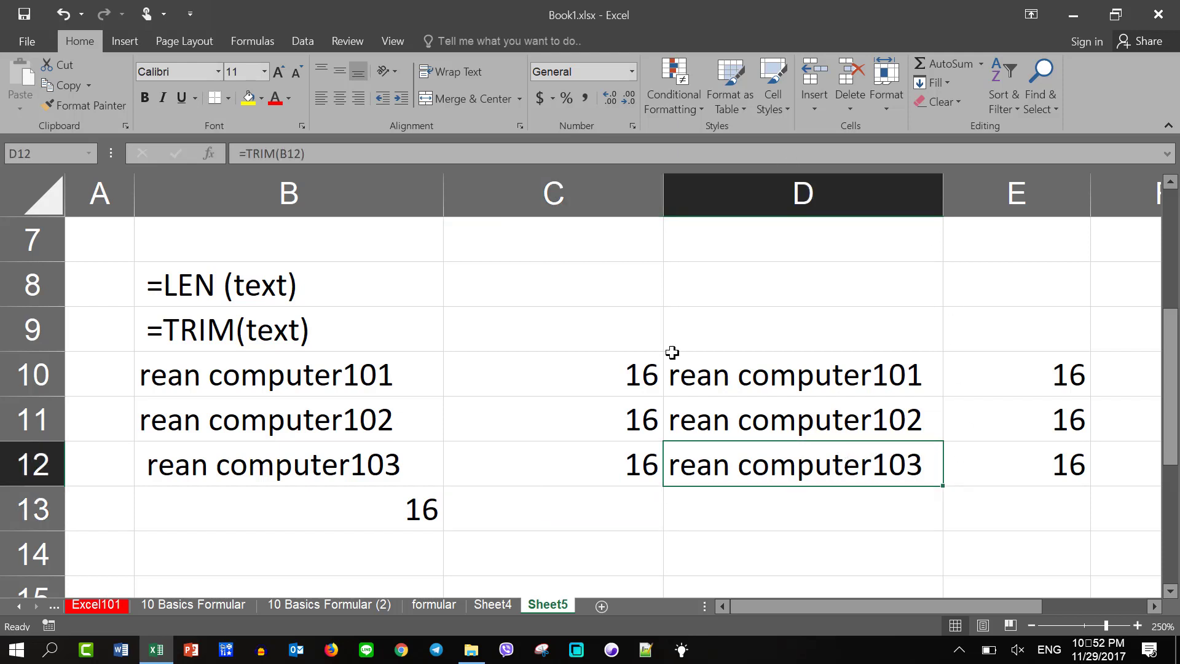
double_click(824, 478)
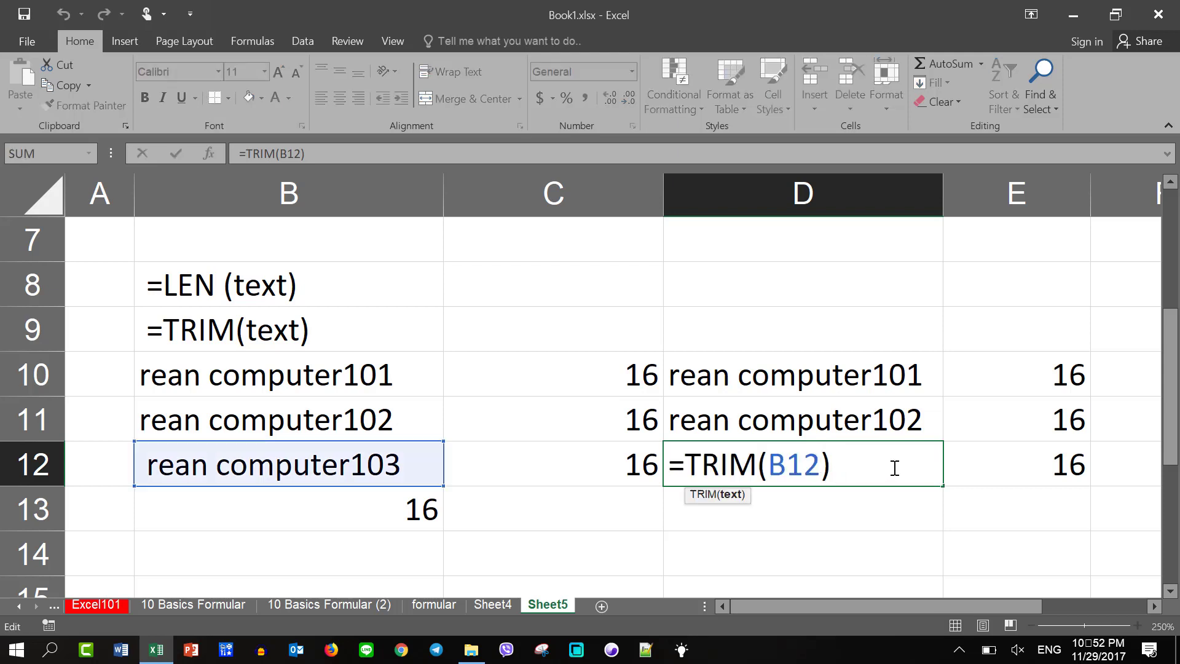
click(895, 468)
key(Return)
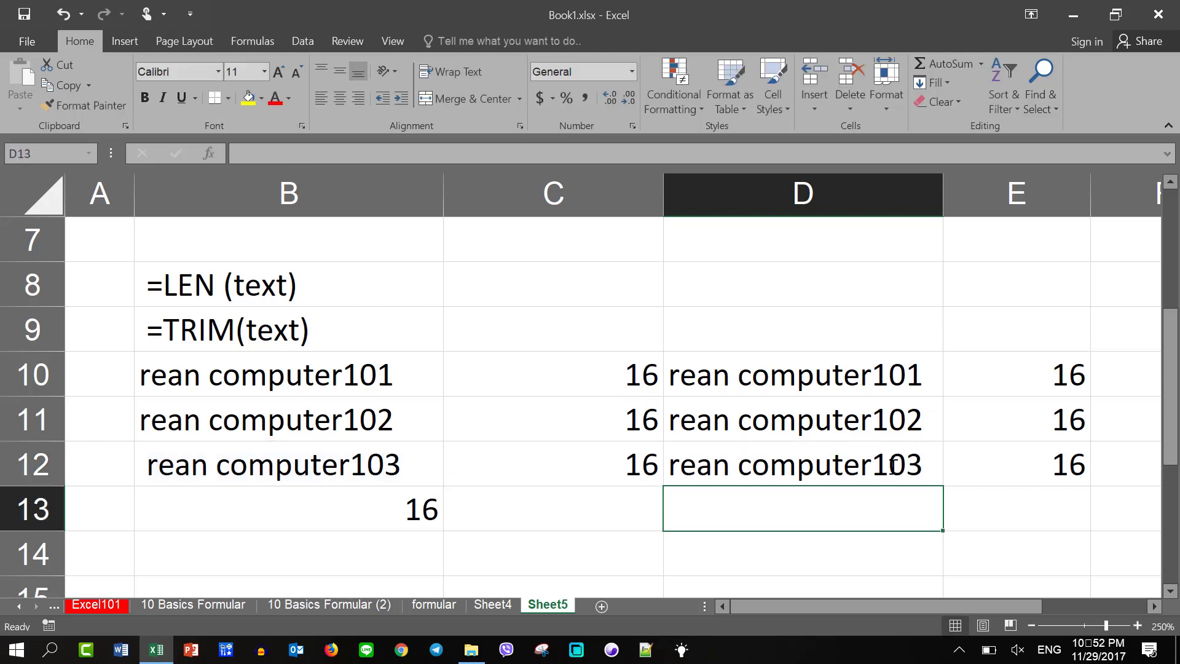